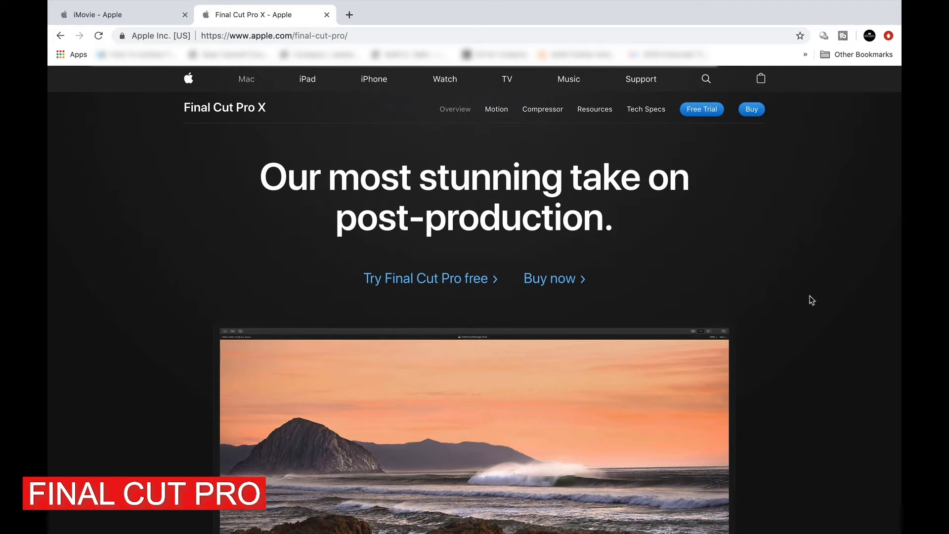
Step: Look over the Final Cut Pro X and iMovie product pages, closing each page after viewing it
scroll(810, 299, "down", 2)
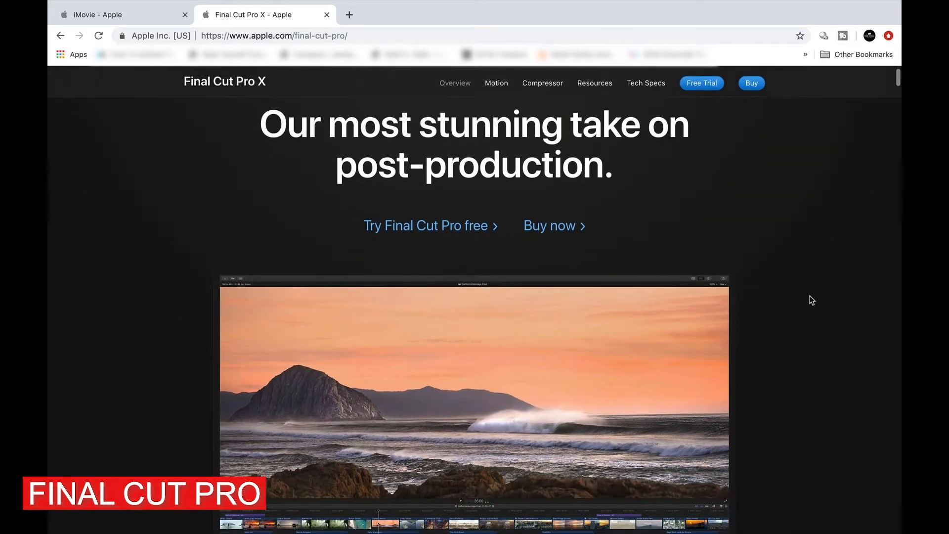
key("super+w")
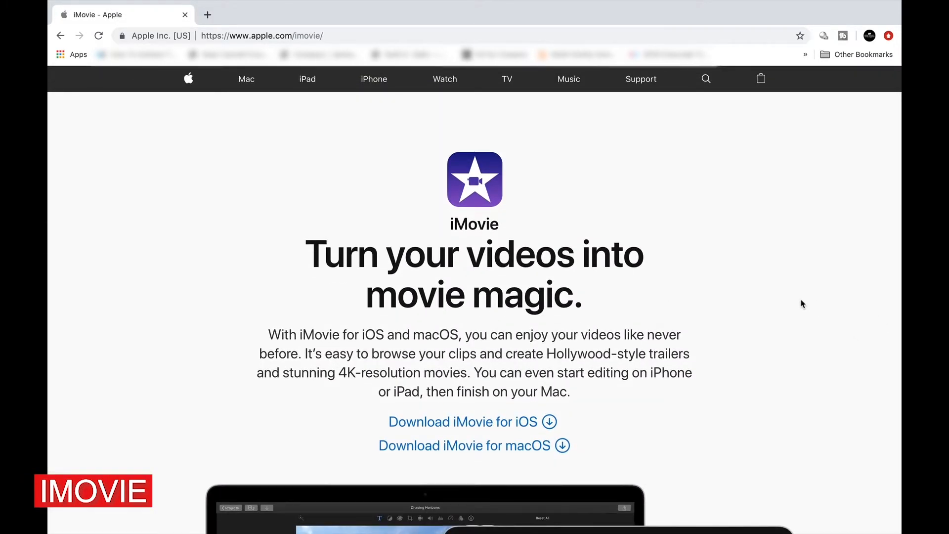
scroll(801, 304, "down", 5)
key("super+w")
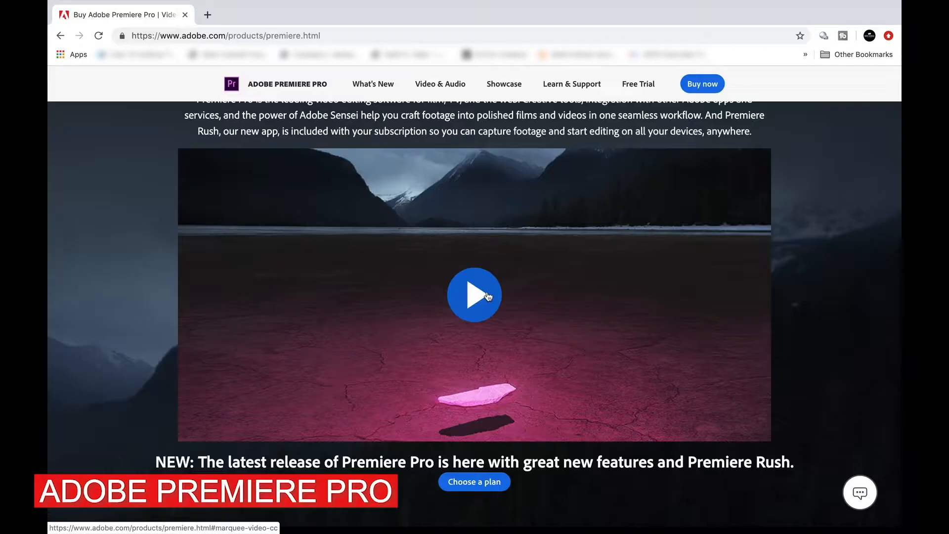
Step: Play and close the intro video on the Adobe Premiere Pro product page, and look through the feature sections below it
left_click(487, 296)
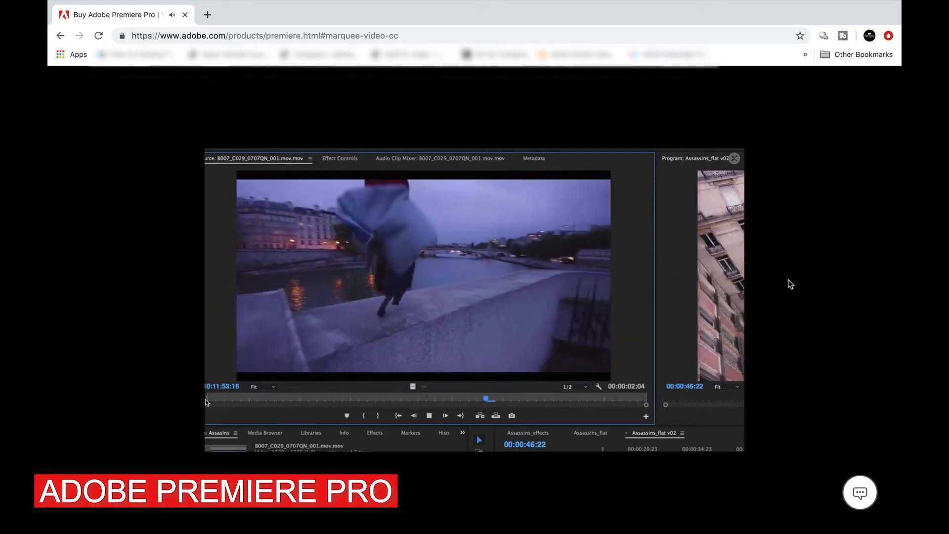
left_click(789, 282)
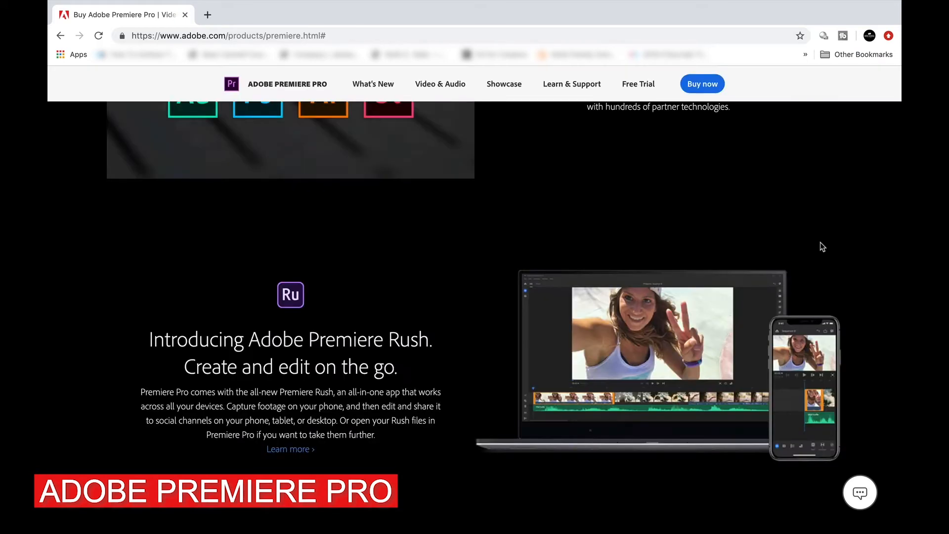
scroll(821, 246, "down", 5)
scroll(820, 243, "down", 10)
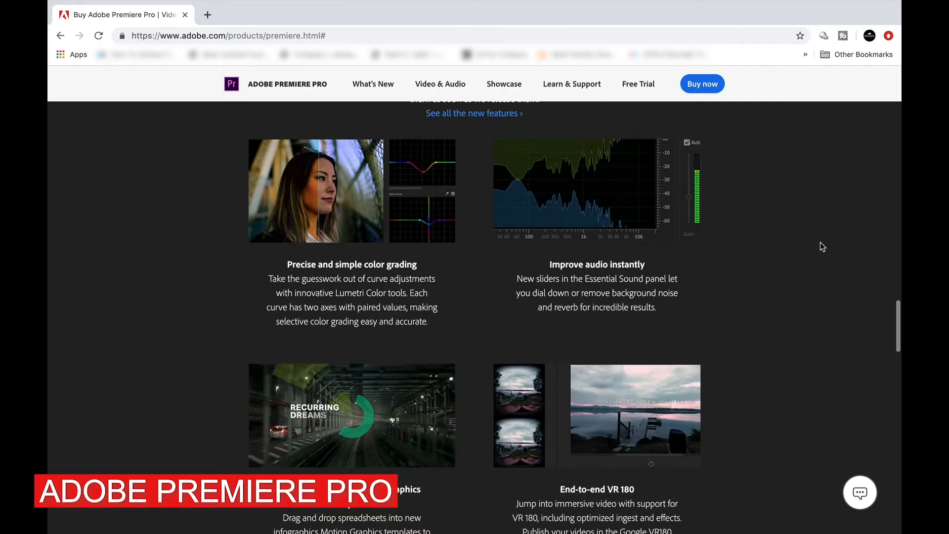
scroll(820, 242, "down", 5)
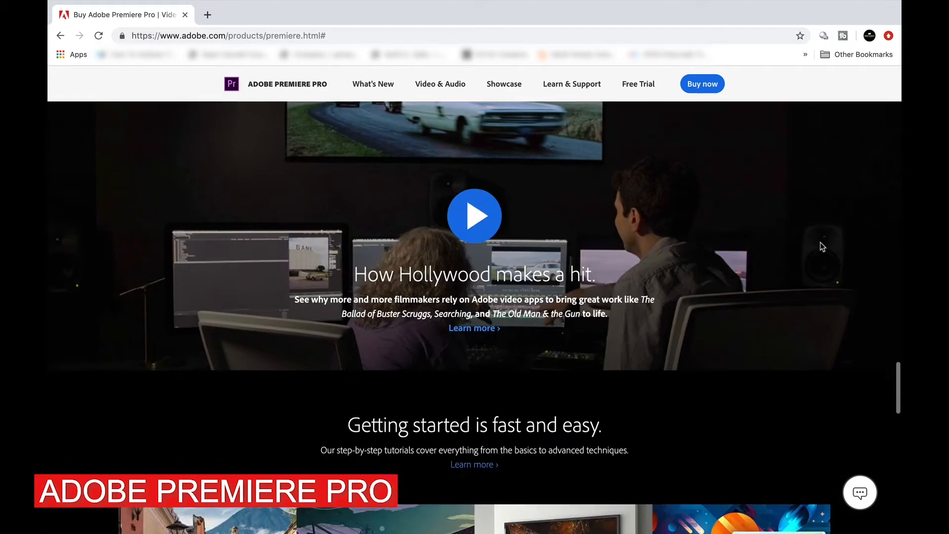
scroll(820, 242, "down", 8)
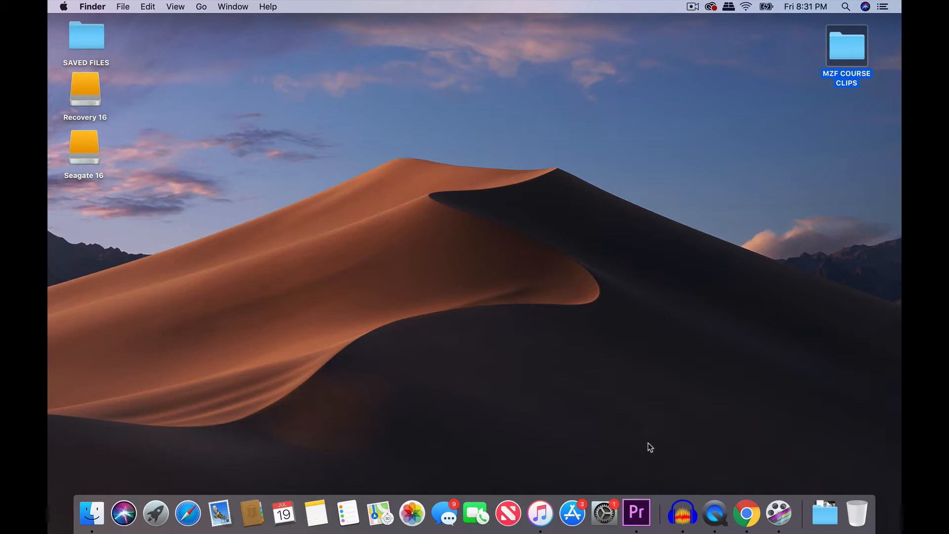
Step: Open Adobe Premiere Pro CC 2019 from the Mac's installed applications
key("F4")
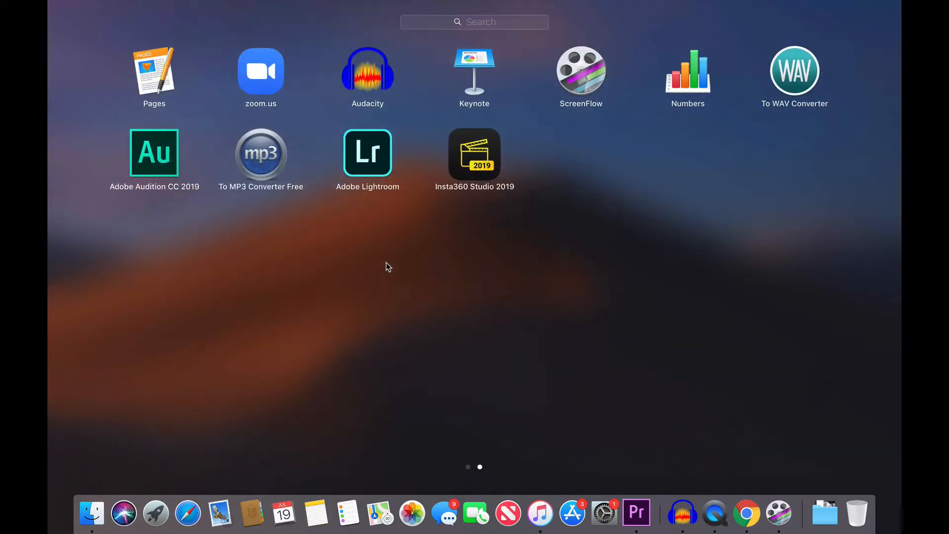
scroll(324, 262, "left", 3)
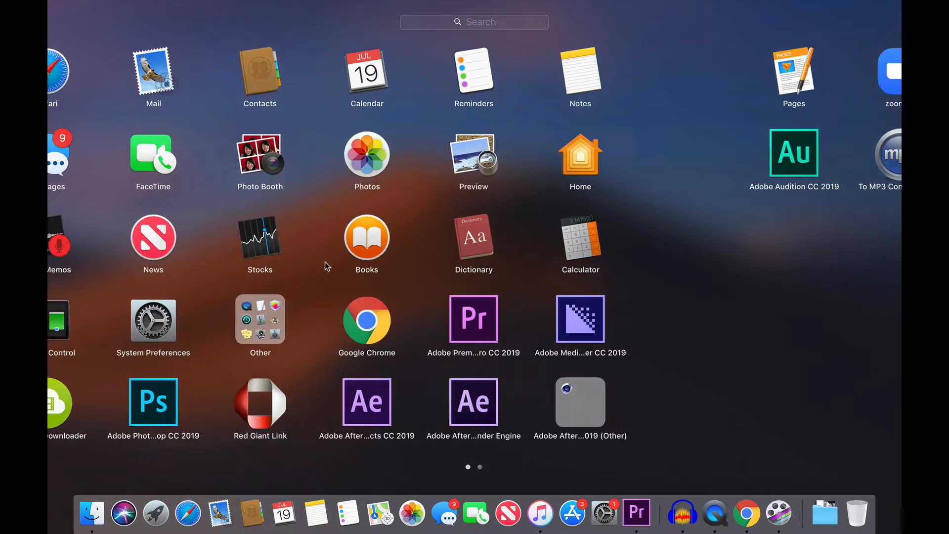
left_click(690, 303)
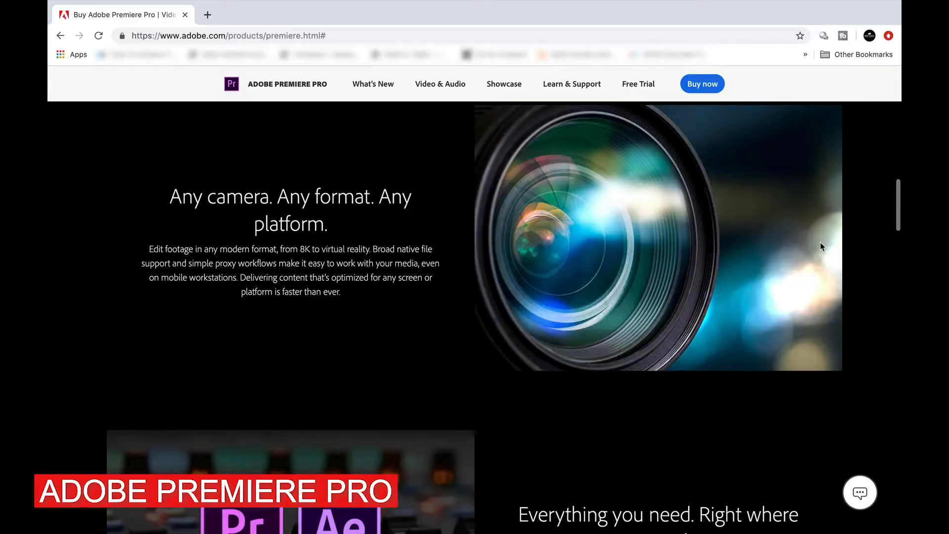
Step: Examine the Adobe Premiere Pro page's features, tutorials and plans, and the apps listed on the Creative Cloud page
scroll(819, 242, "down", 10)
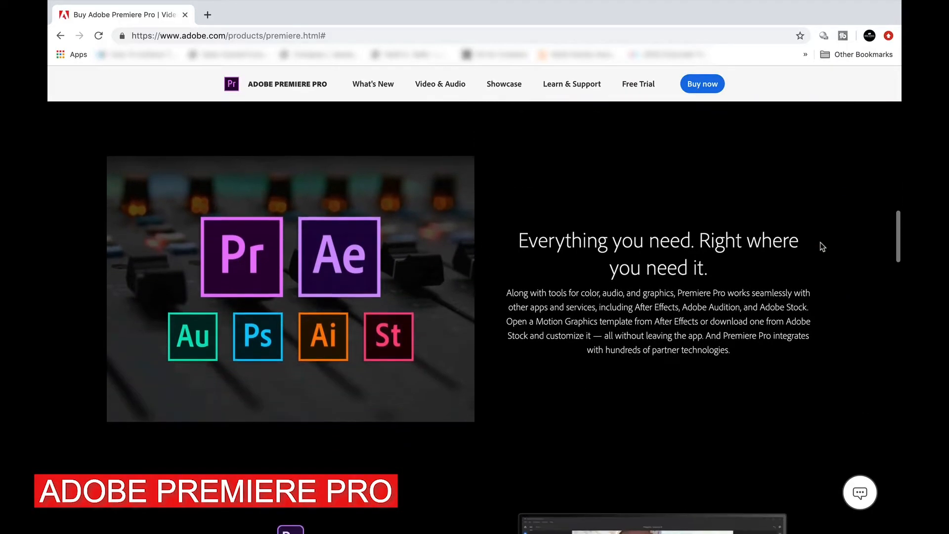
scroll(822, 246, "down", 5)
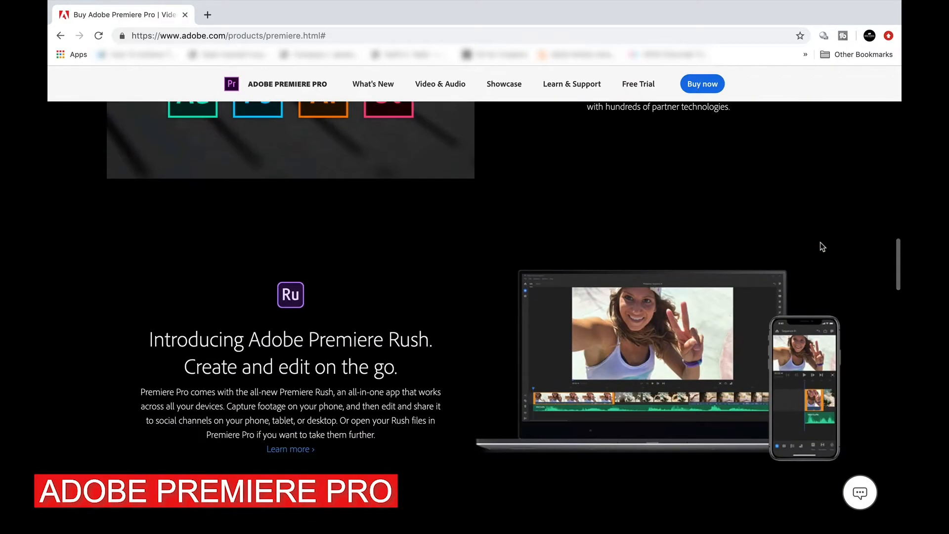
scroll(822, 247, "down", 9)
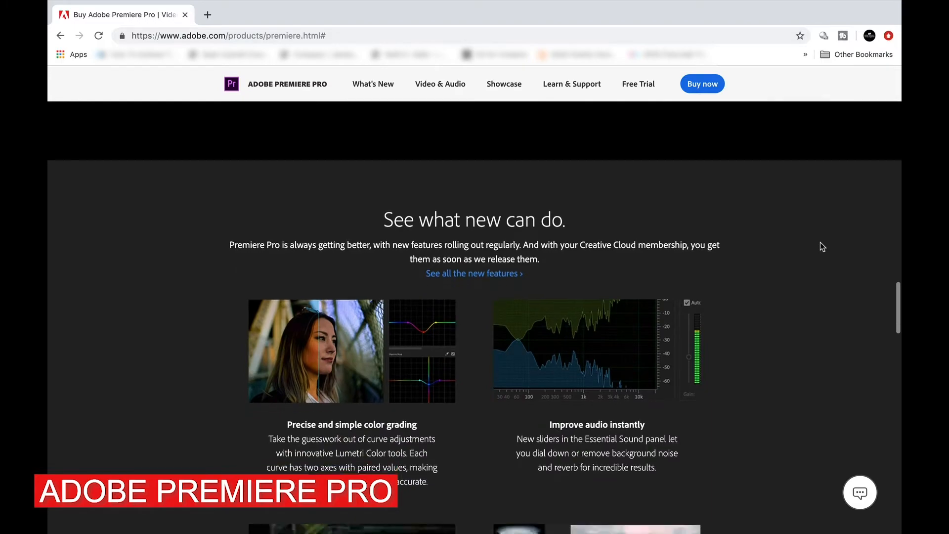
scroll(822, 246, "down", 12)
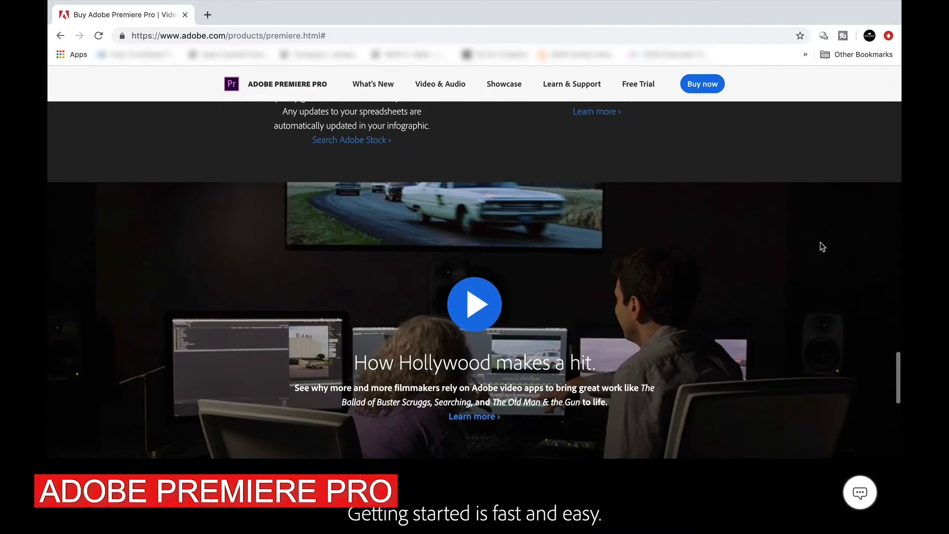
scroll(821, 246, "down", 3)
scroll(822, 247, "down", 5)
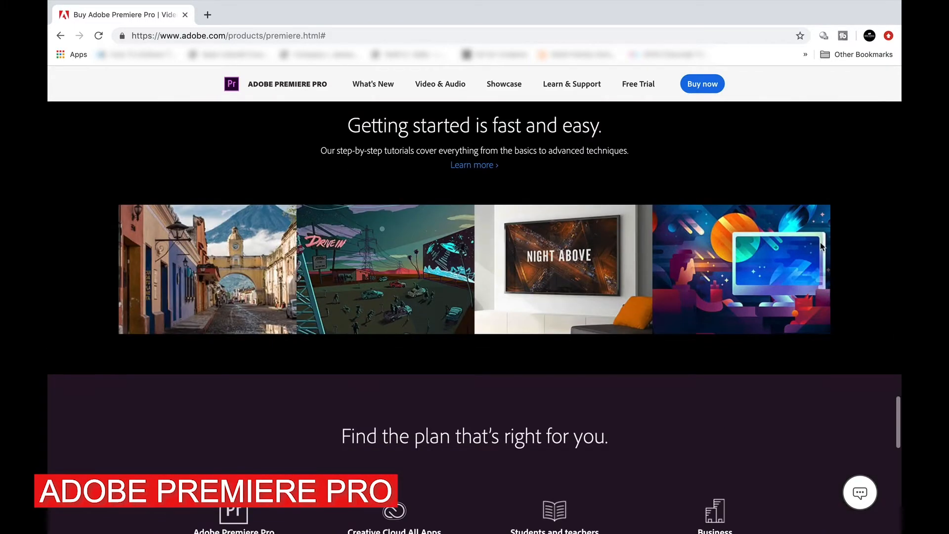
scroll(820, 242, "down", 4)
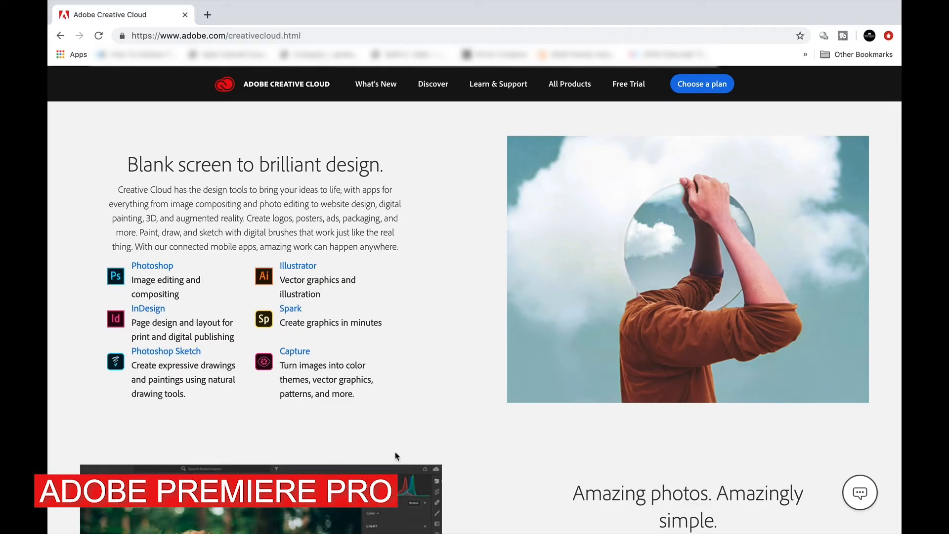
scroll(396, 455, "down", 6)
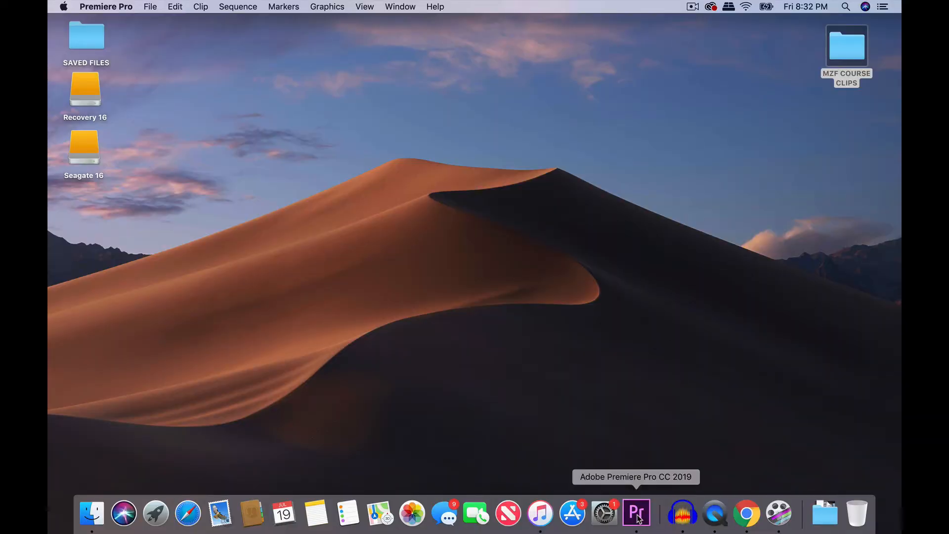
Step: Quit the running Adobe Premiere Pro CC 2019 and launch it again from the installed applications
right_click(635, 509)
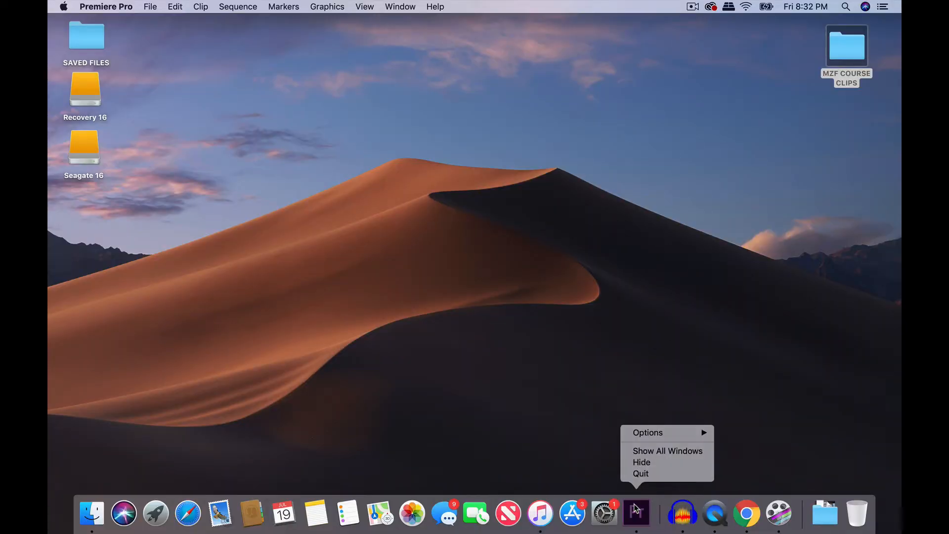
left_click(653, 473)
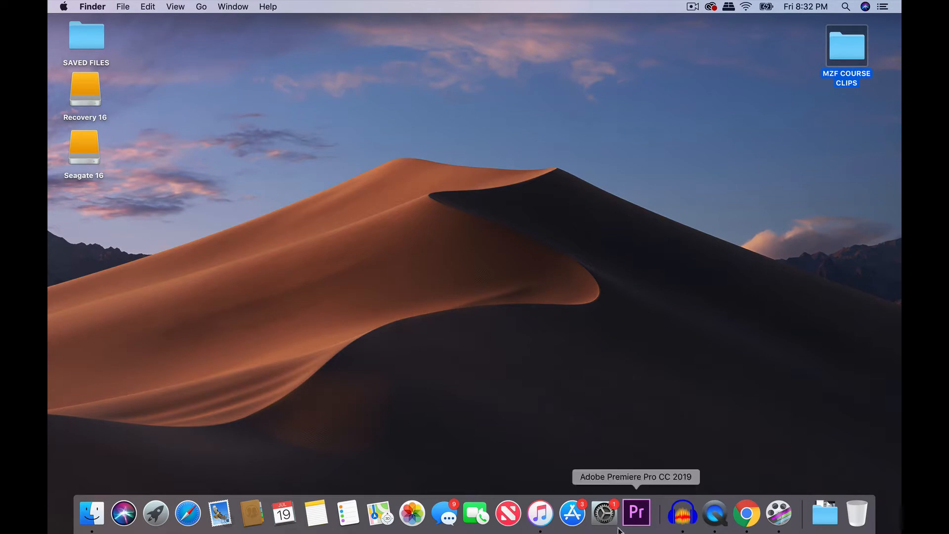
key("F4")
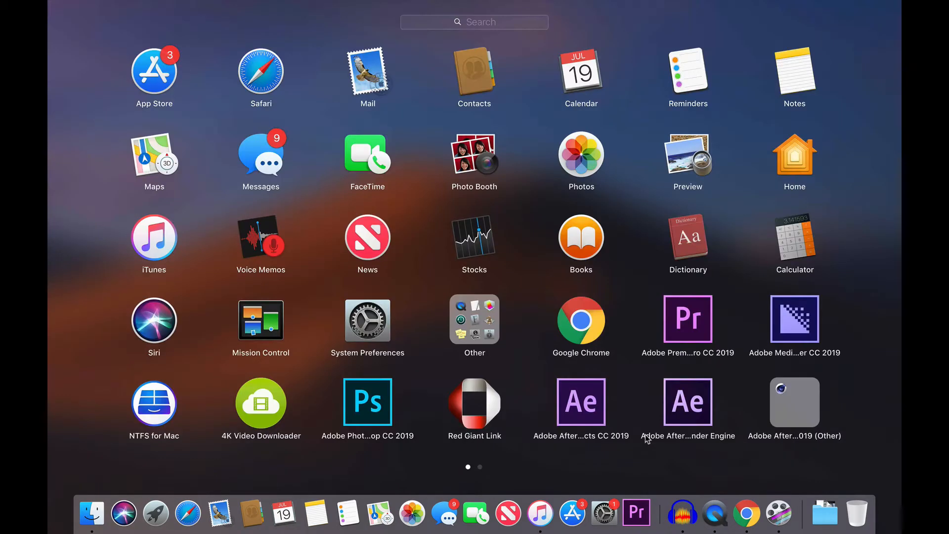
left_click(689, 325)
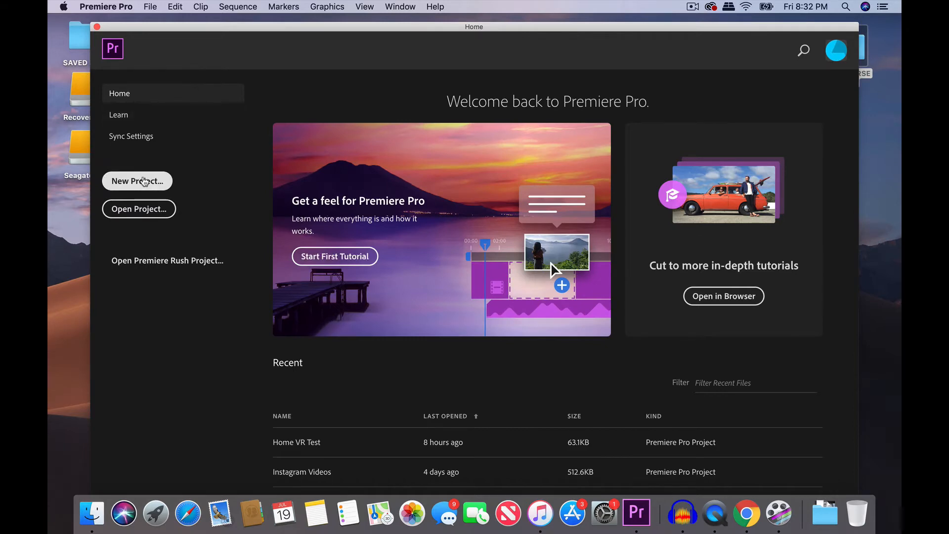
Step: Create a new project named "MZF Course Main Video" in the default location with the default general settings
left_click(144, 182)
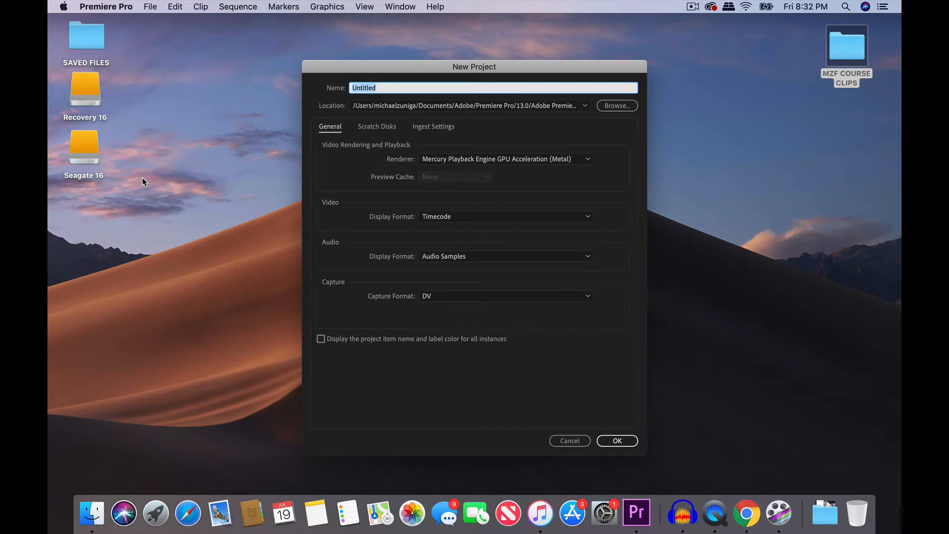
double_click(379, 88)
type("MZF Cour")
type("se Main Video")
left_click(582, 107)
left_click(579, 107)
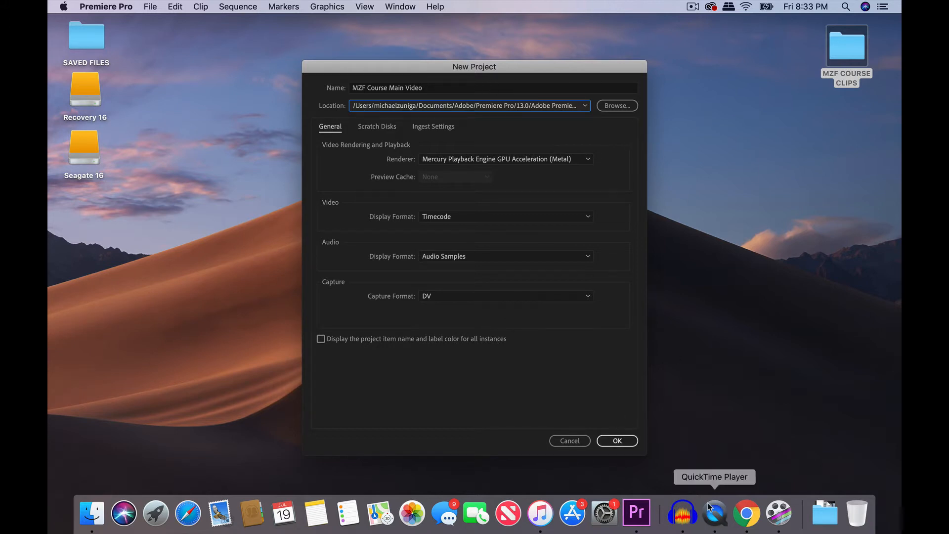
left_click(617, 440)
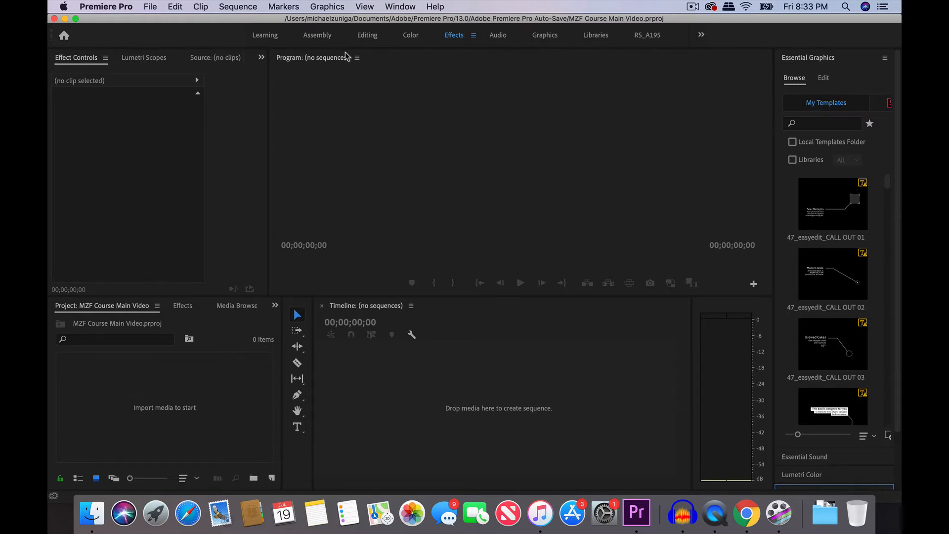
Step: Switch to the Editing workspace and create a bin named "Interview" in the project
left_click(374, 35)
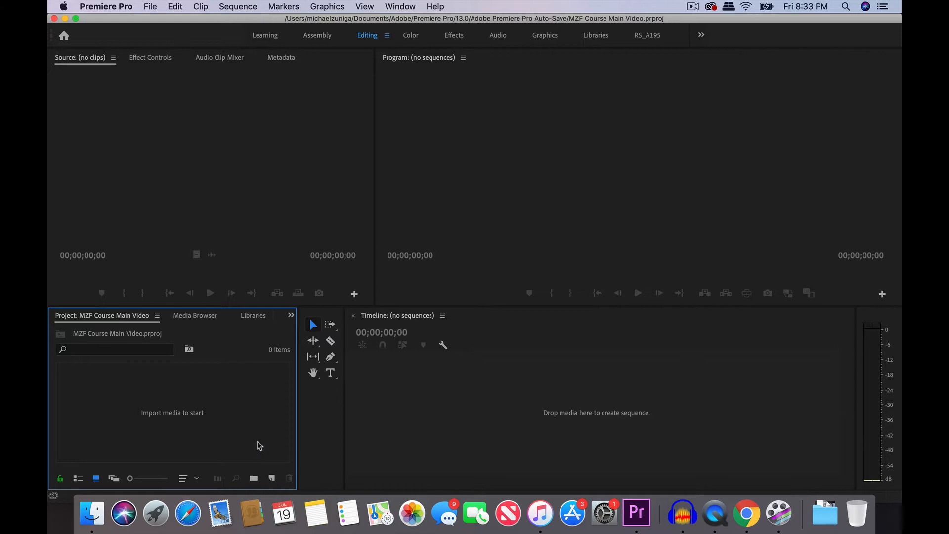
left_click(253, 479)
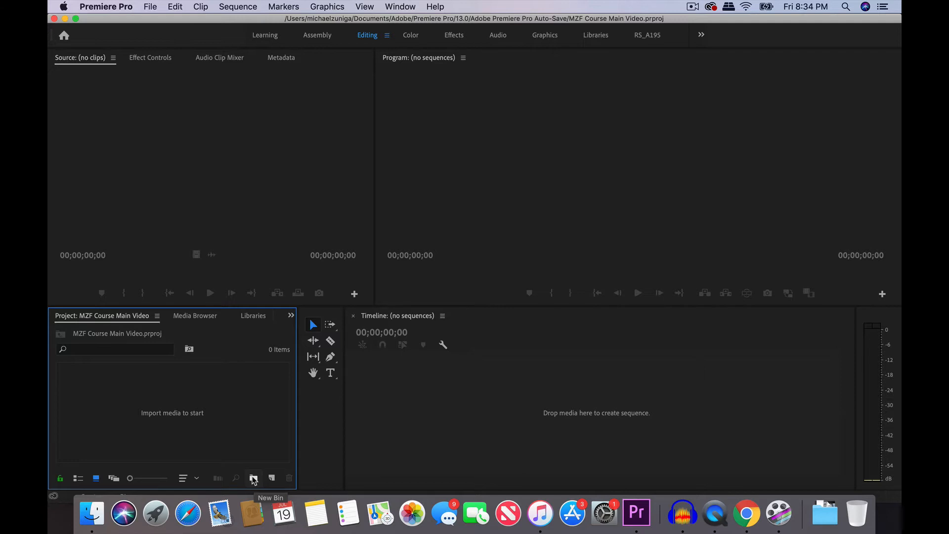
left_click(253, 479)
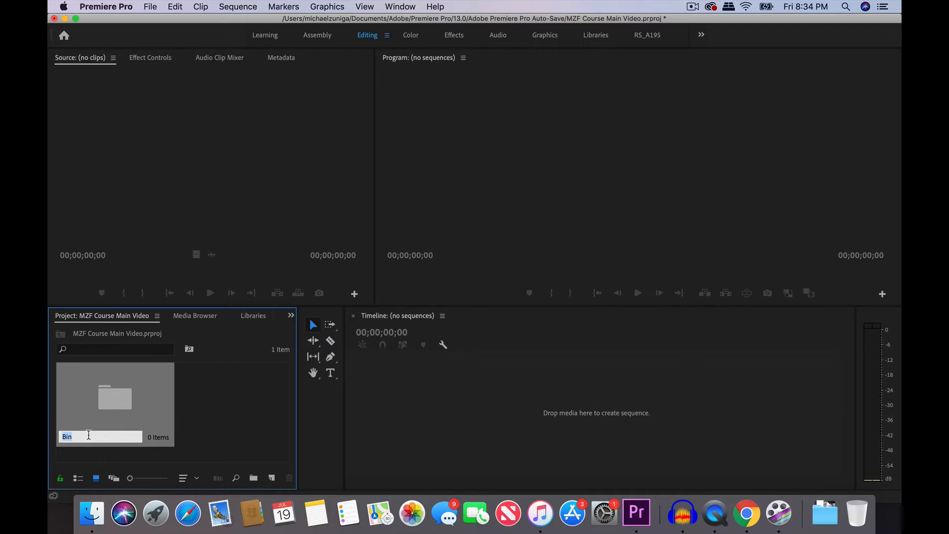
type("Interview")
left_click(192, 413)
Step: Create a second bin named "B-Roll" beside the Interview bin
left_click(252, 478)
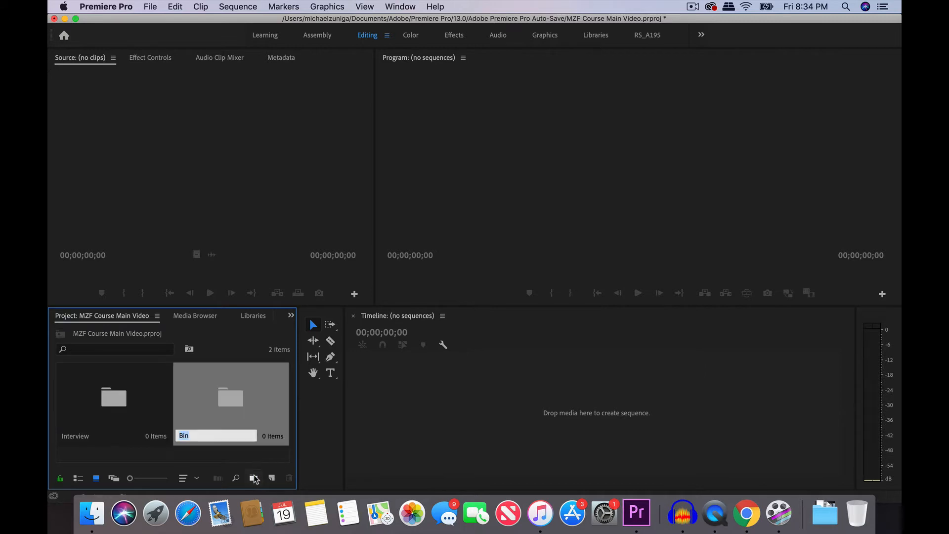
type("B-Roll")
key("Tab")
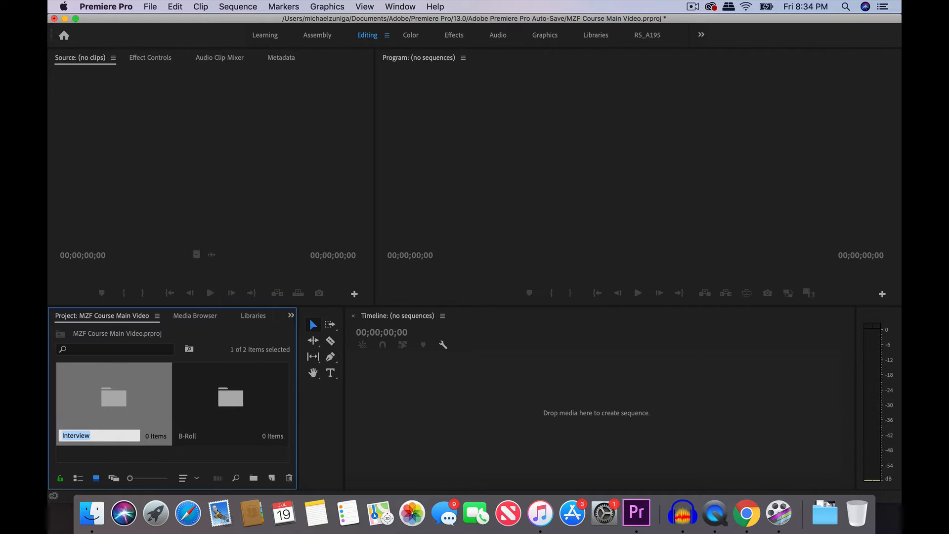
Step: Open the B-Roll bin and create a sub-bin named "Office" inside it
double_click(226, 404)
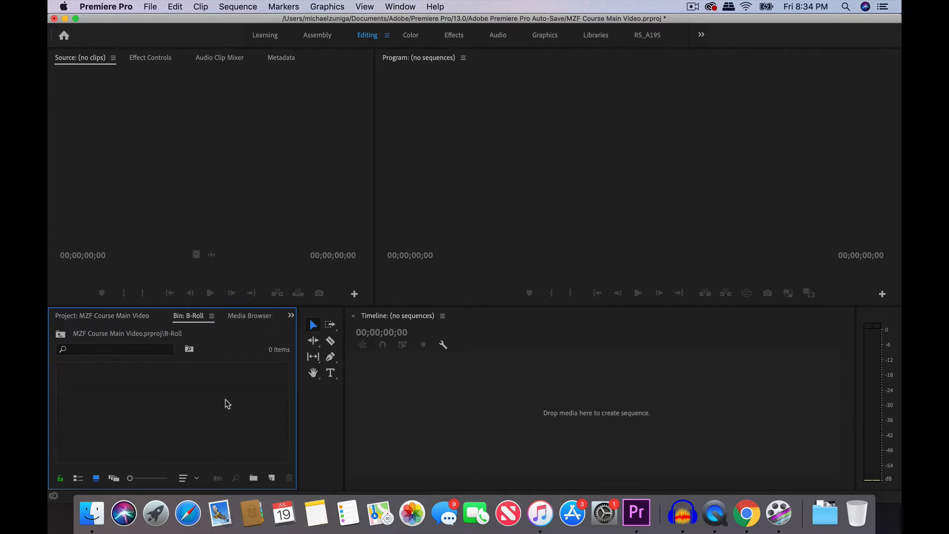
left_click(253, 478)
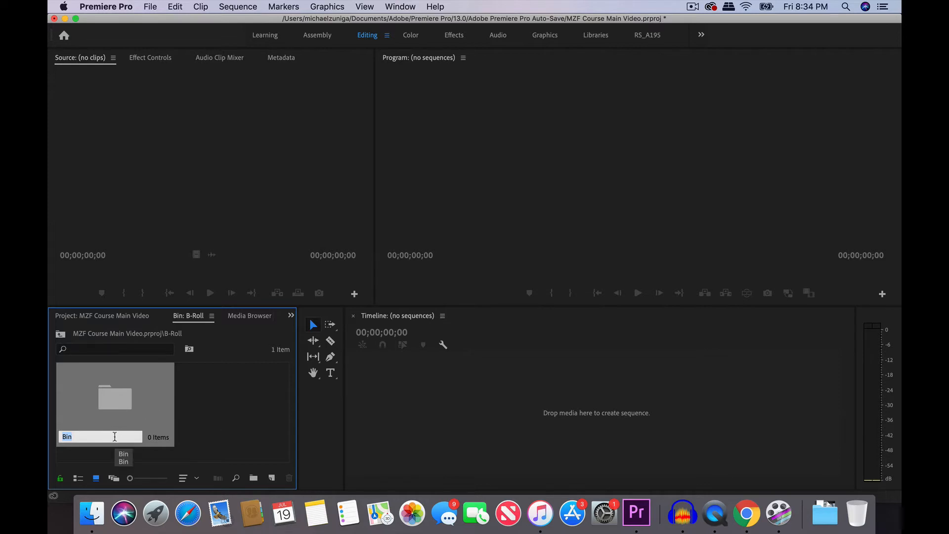
type("Office")
key("Return")
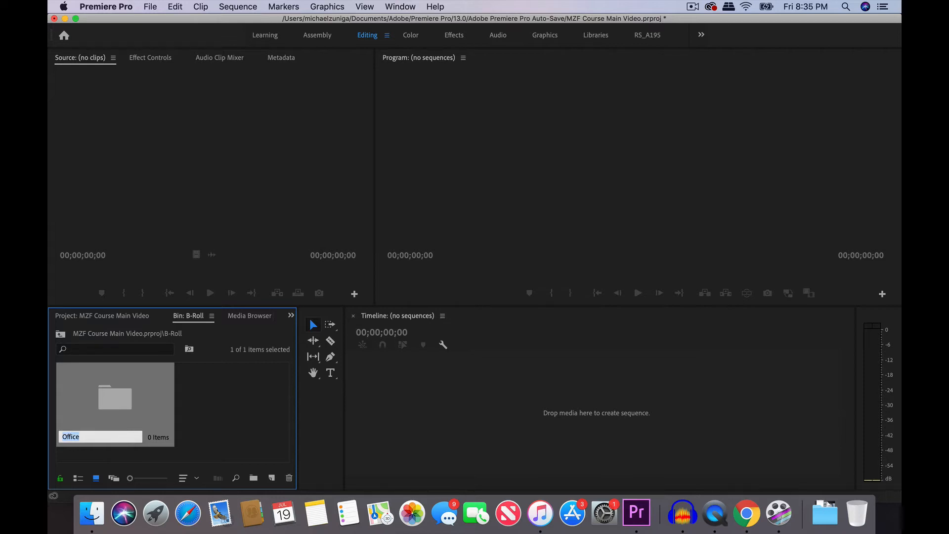
Step: Add another sub-bin named "Workout" inside the B-Roll bin
left_click(229, 409)
left_click(253, 477)
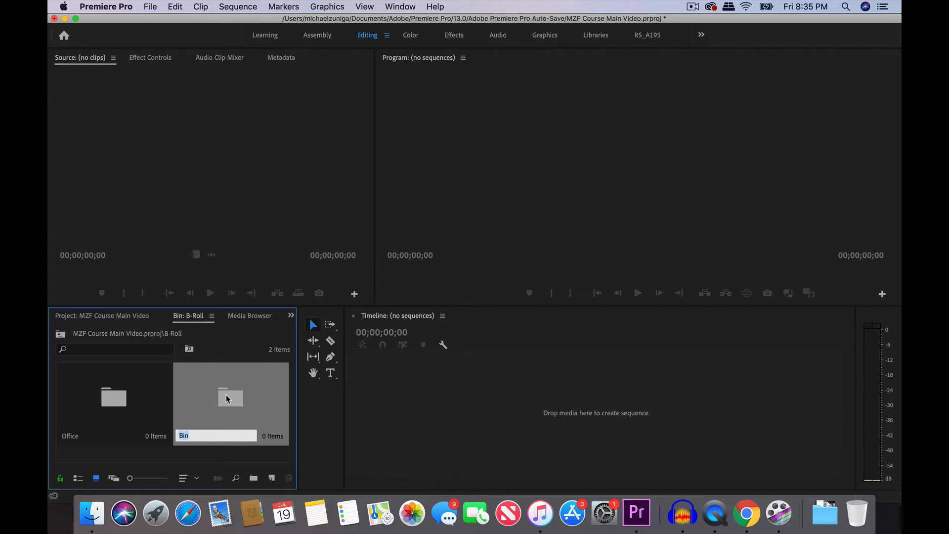
type("Workout")
key("Tab")
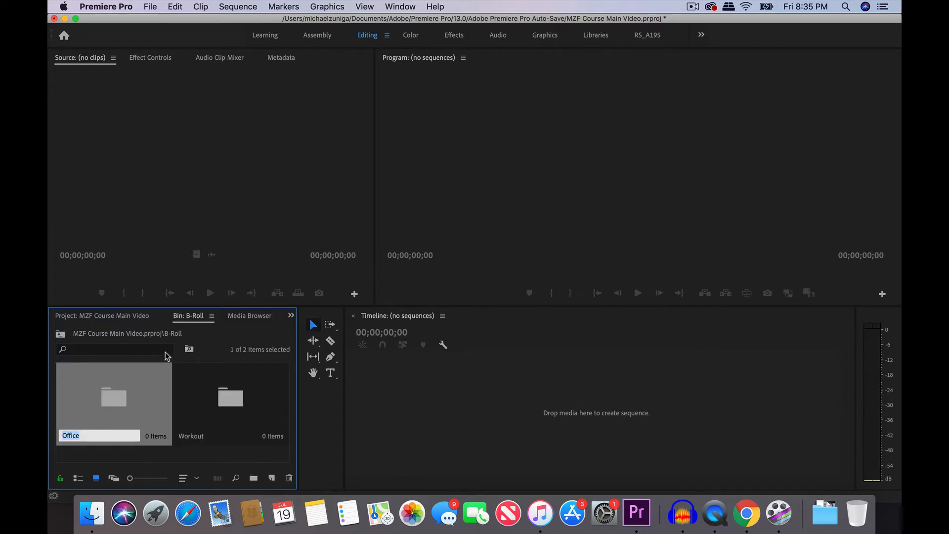
Step: Add a third sub-bin named "Timelapse" inside the B-Roll bin
left_click(173, 390)
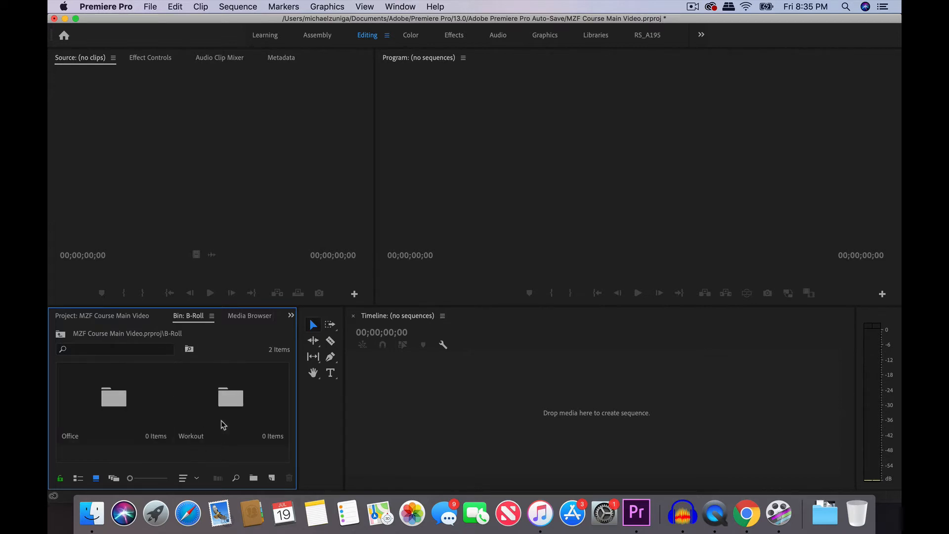
left_click(253, 478)
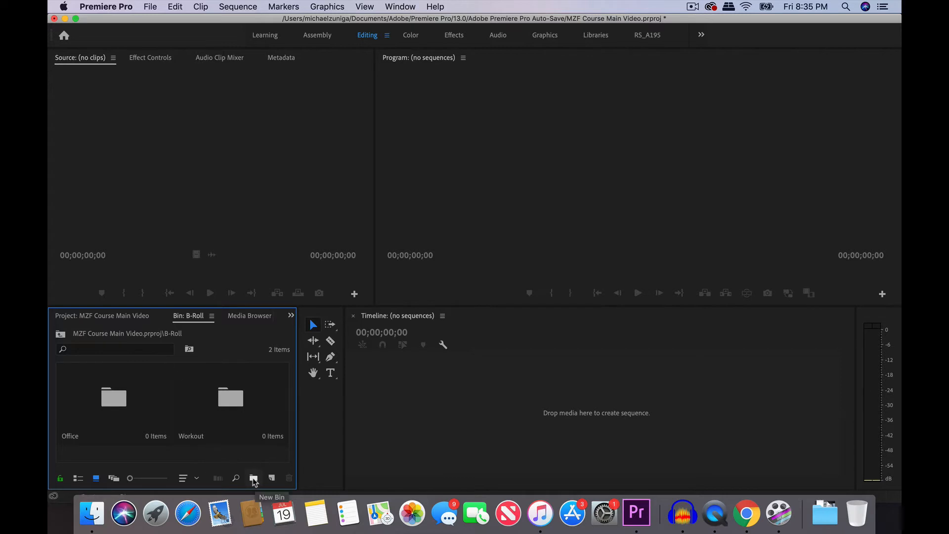
type("Timelapse")
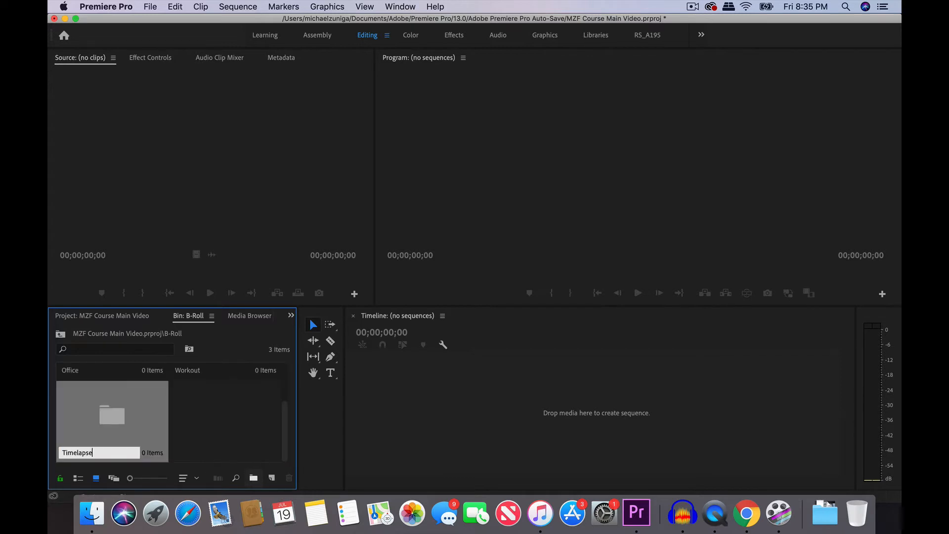
key("Return")
left_click(207, 453)
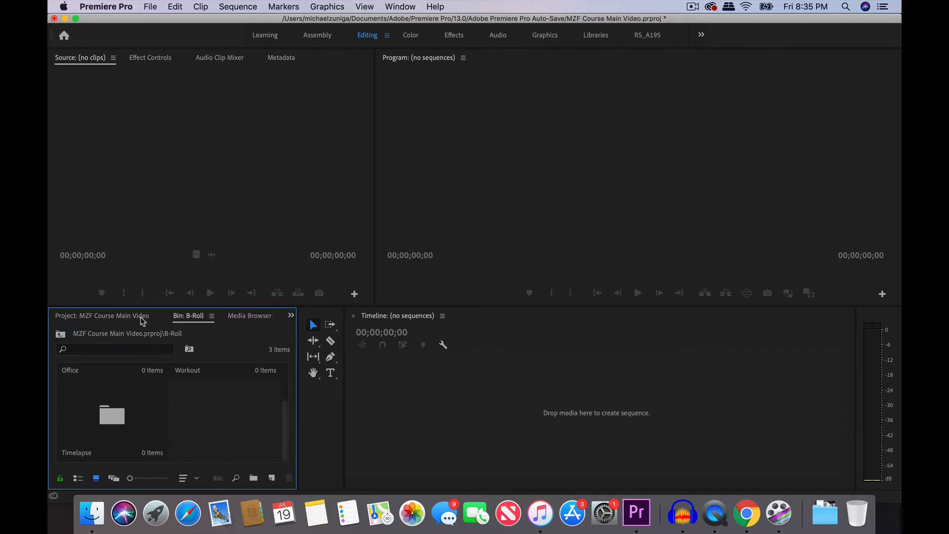
Step: Return to the project's top level and create a bin named "Song" alongside Interview and B-Roll
left_click(134, 321)
left_click(209, 460)
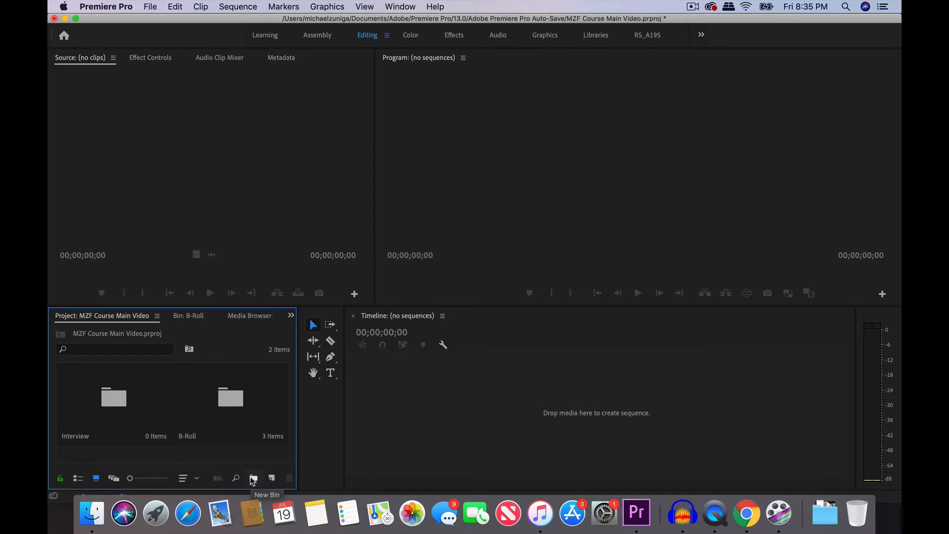
left_click(254, 478)
type("Song")
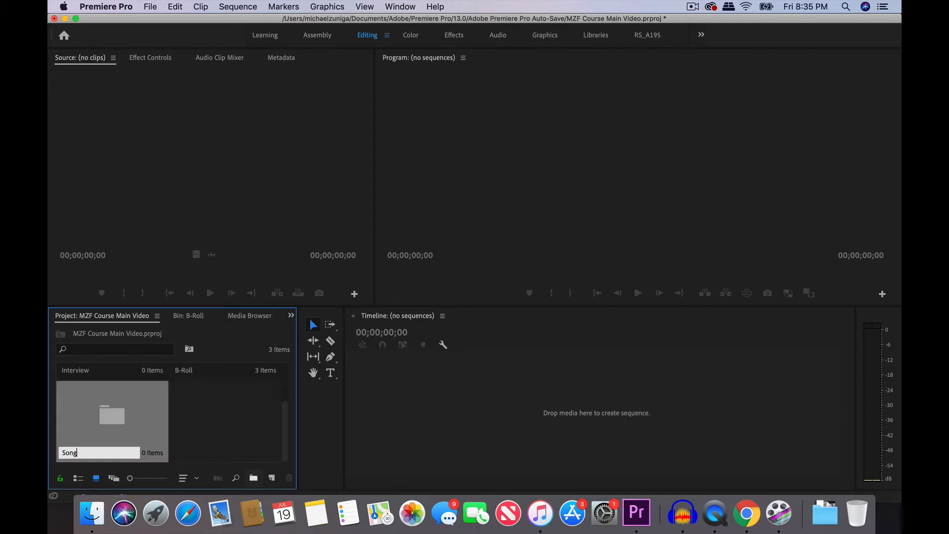
key("Return")
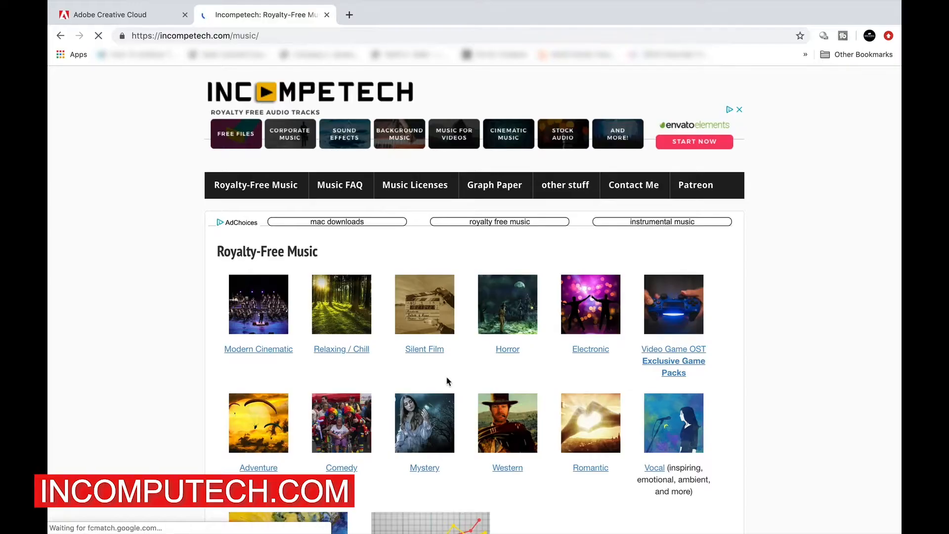
Step: Open the Electronic genre on the Incompetech royalty-free music site and look through its track list
scroll(447, 381, "down", 1)
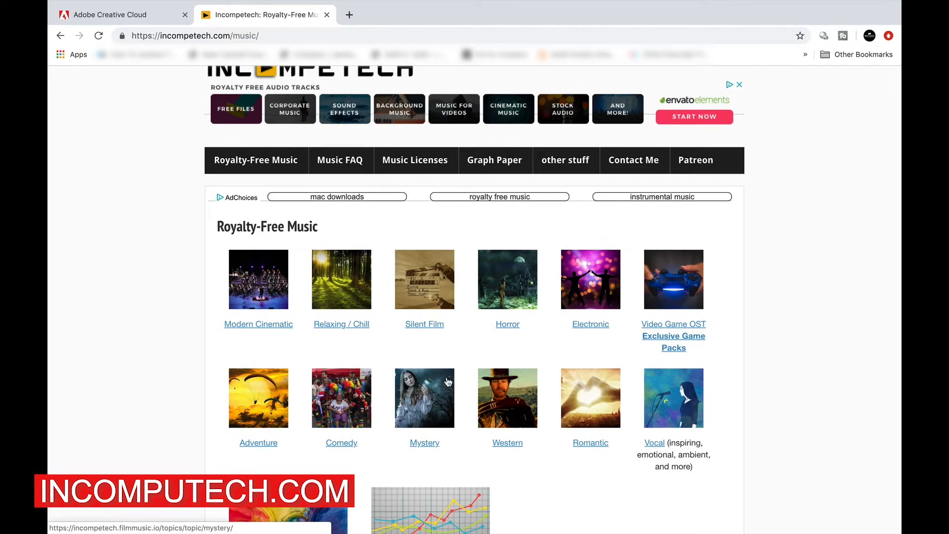
left_click(586, 324)
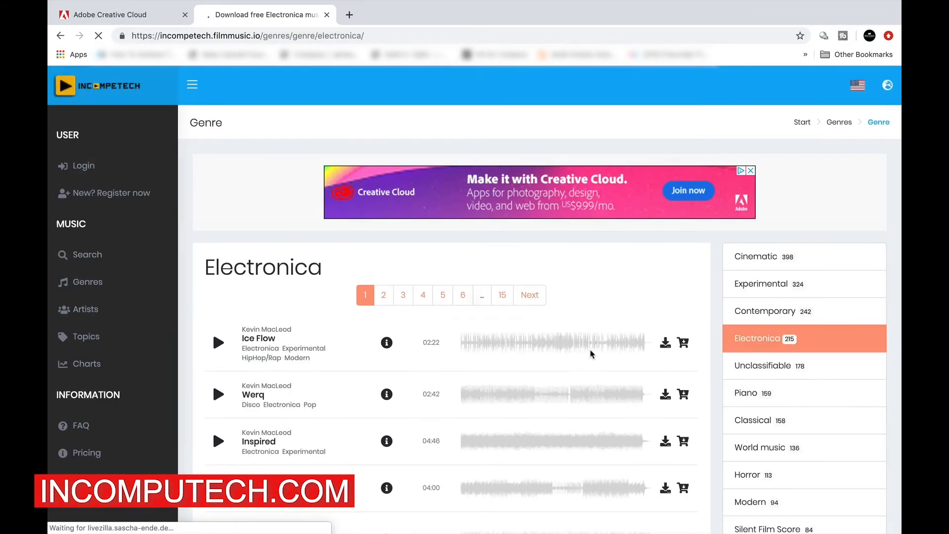
scroll(590, 349, "down", 2)
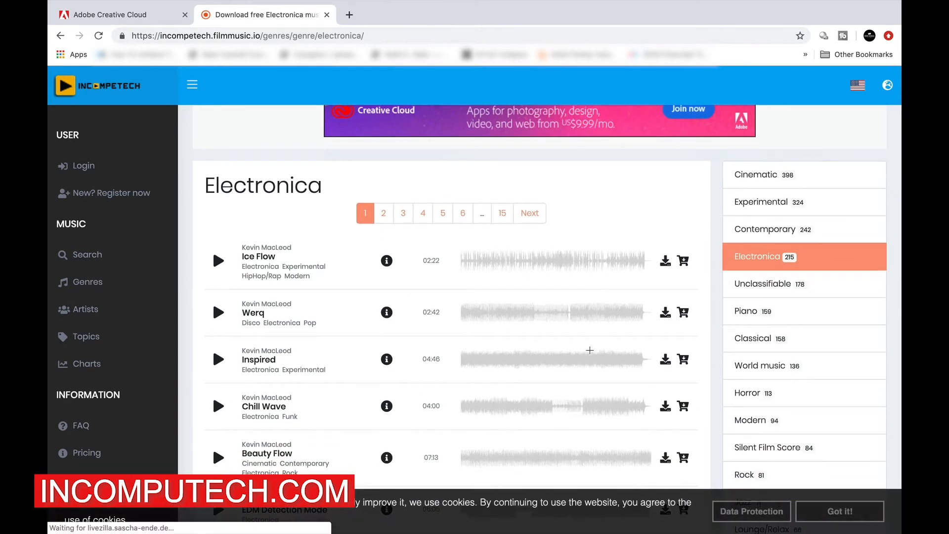
scroll(590, 350, "down", 2)
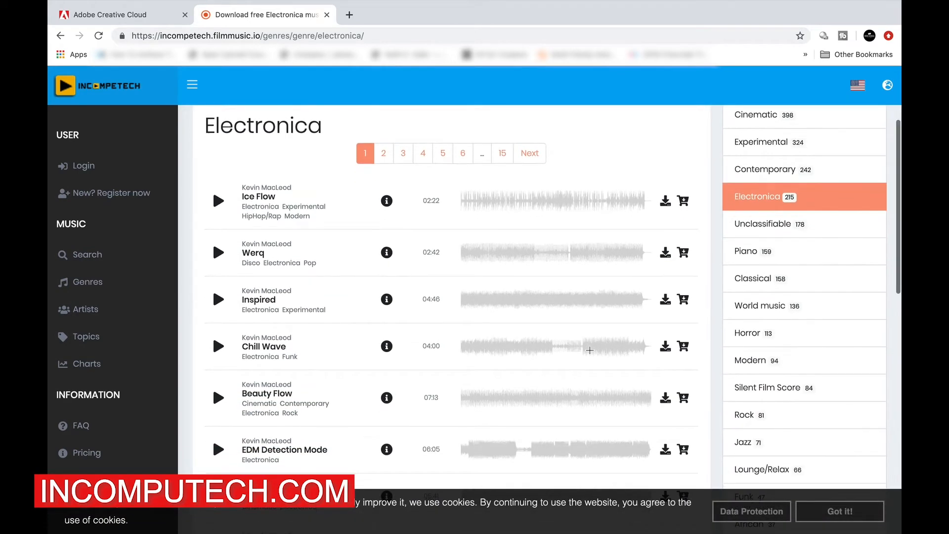
scroll(589, 350, "down", 4)
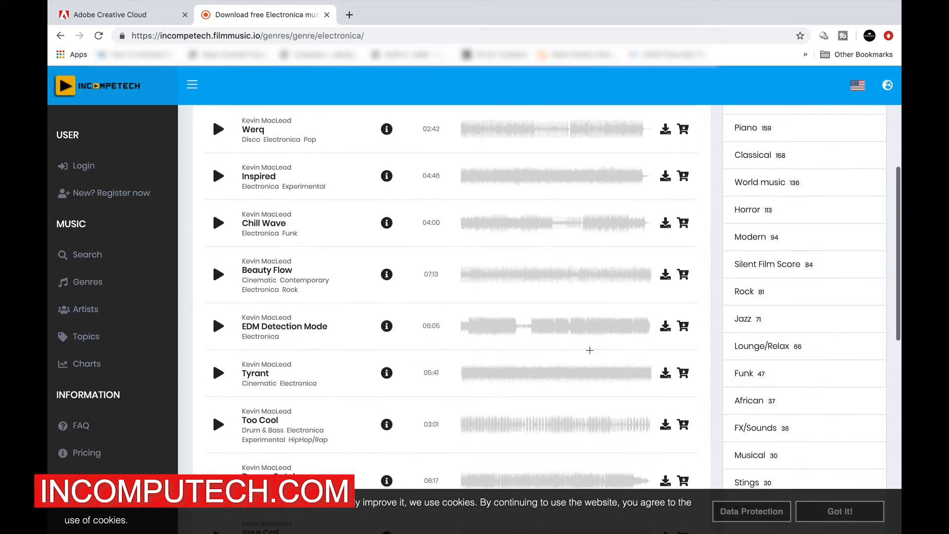
scroll(589, 350, "down", 3)
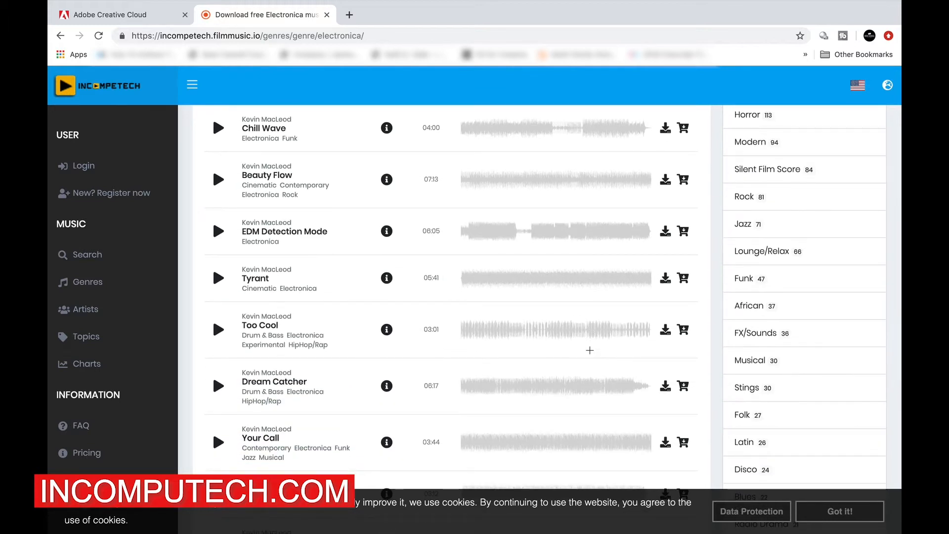
scroll(590, 349, "down", 3)
scroll(590, 350, "down", 2)
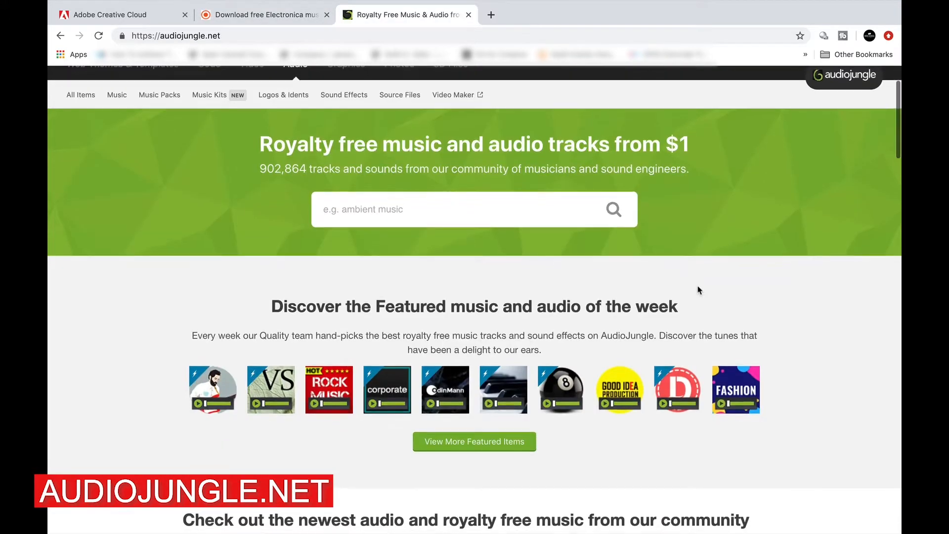
Step: Browse the royalty-free music offered on AudioJungle and the staff-picked tracks on Artlist
scroll(699, 290, "down", 3)
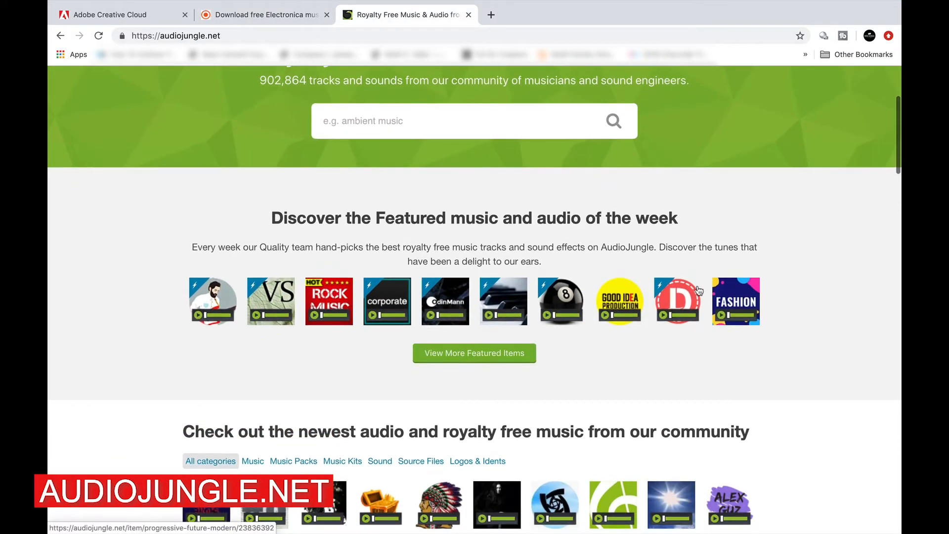
scroll(699, 290, "down", 5)
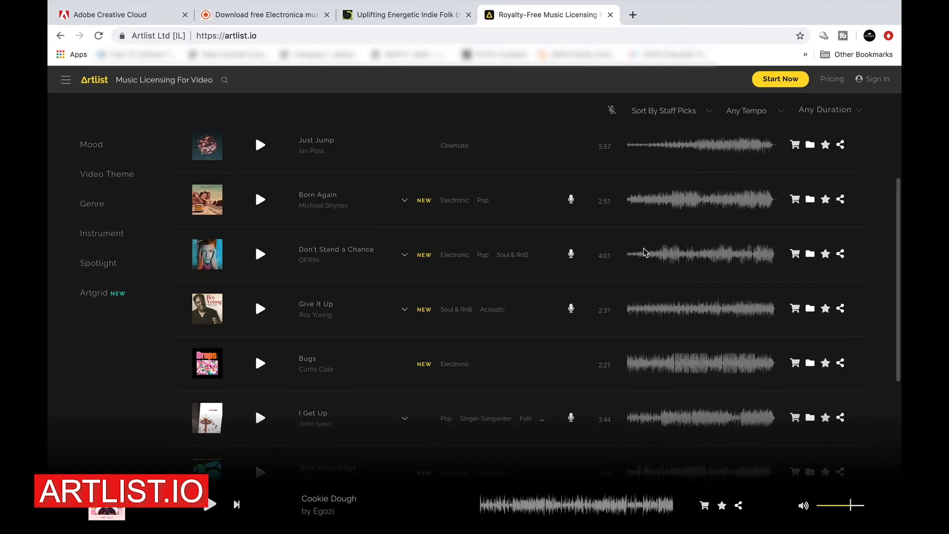
scroll(645, 252, "down", 2)
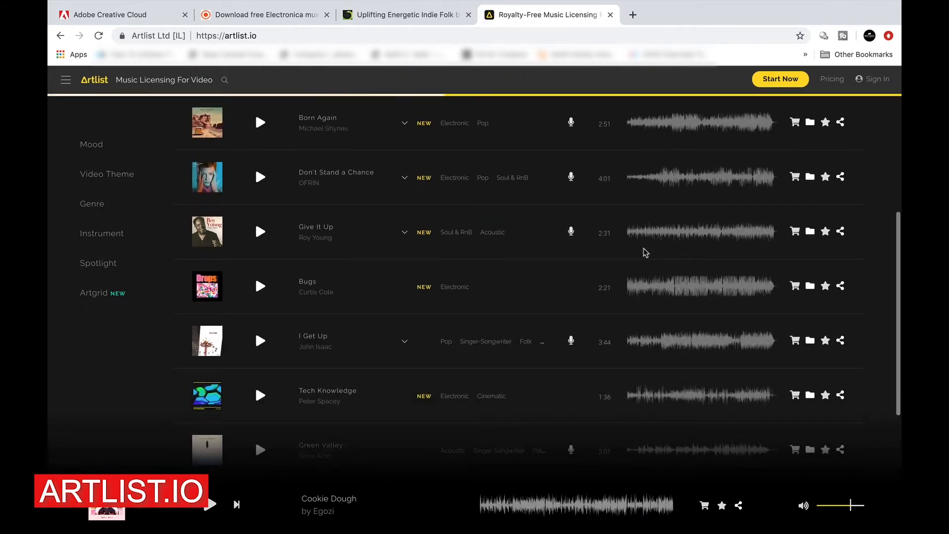
scroll(645, 252, "down", 2)
scroll(645, 252, "down", 2)
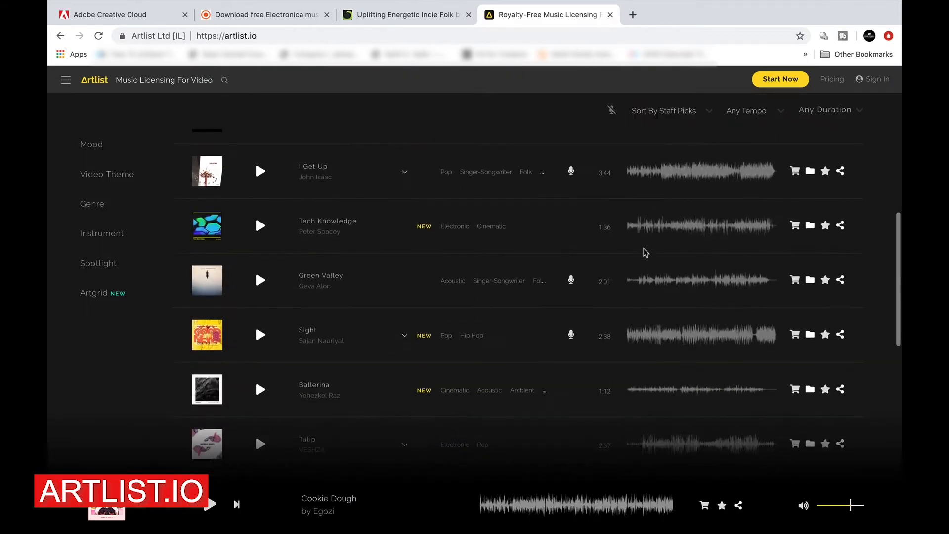
scroll(645, 252, "down", 4)
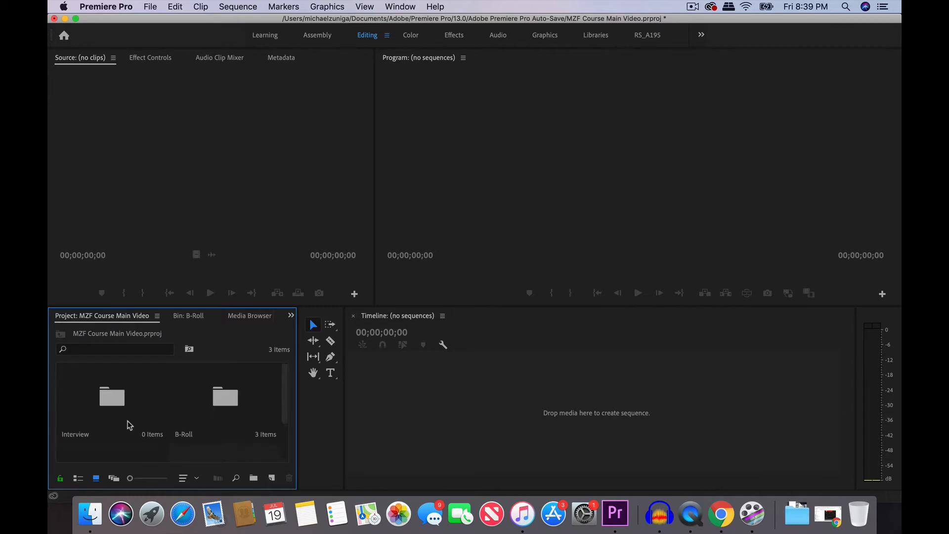
Step: Switch back to Premiere Pro and open the empty Interview bin
scroll(208, 405, "up", 2)
left_click_drag(879, 35, 866, 14)
left_click(111, 396)
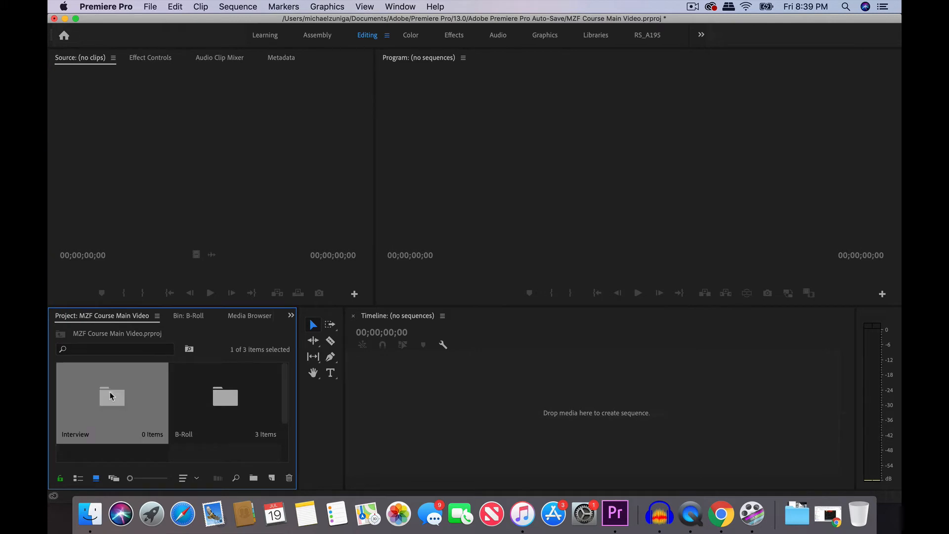
double_click(110, 395)
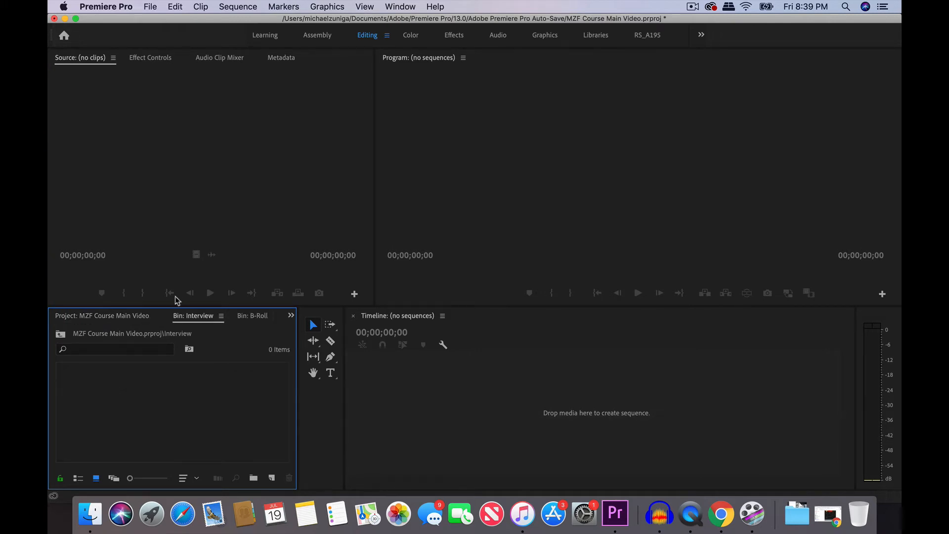
left_click(149, 5)
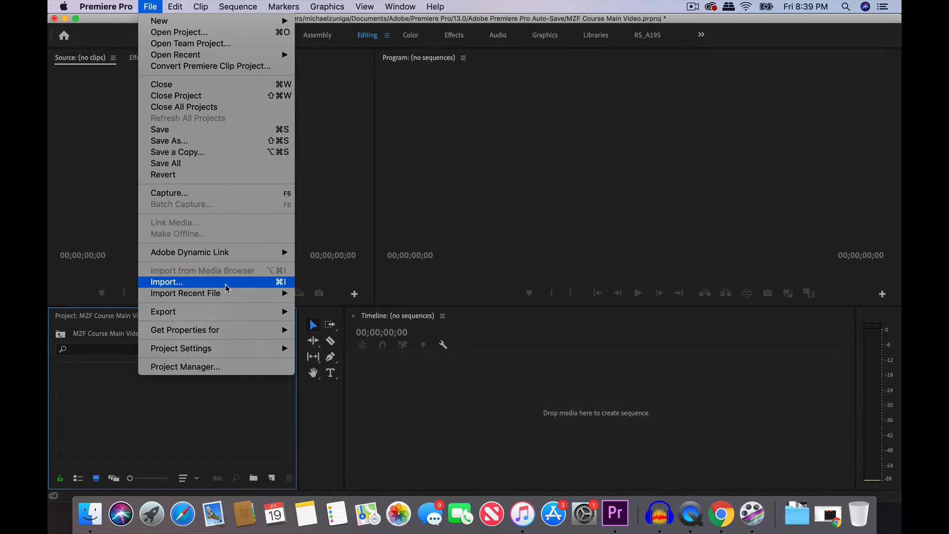
left_click(225, 285)
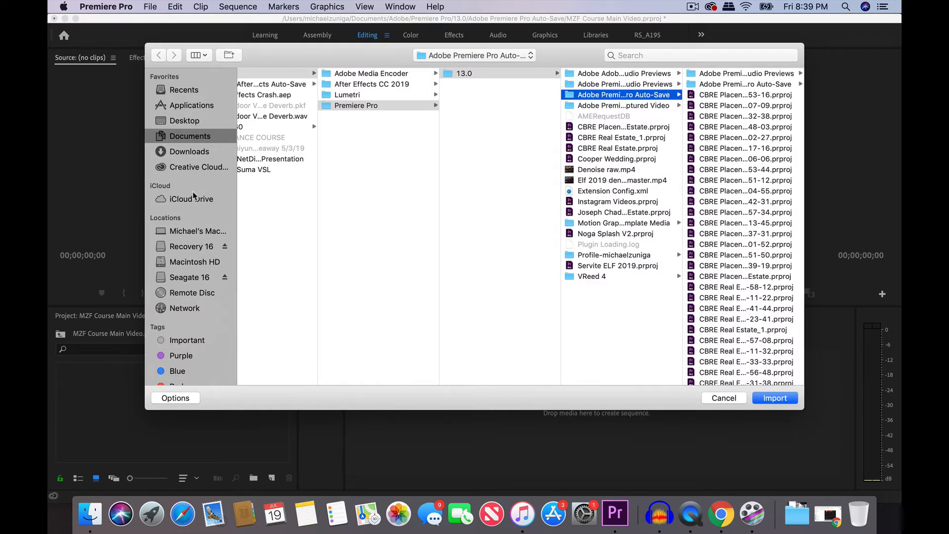
left_click(190, 121)
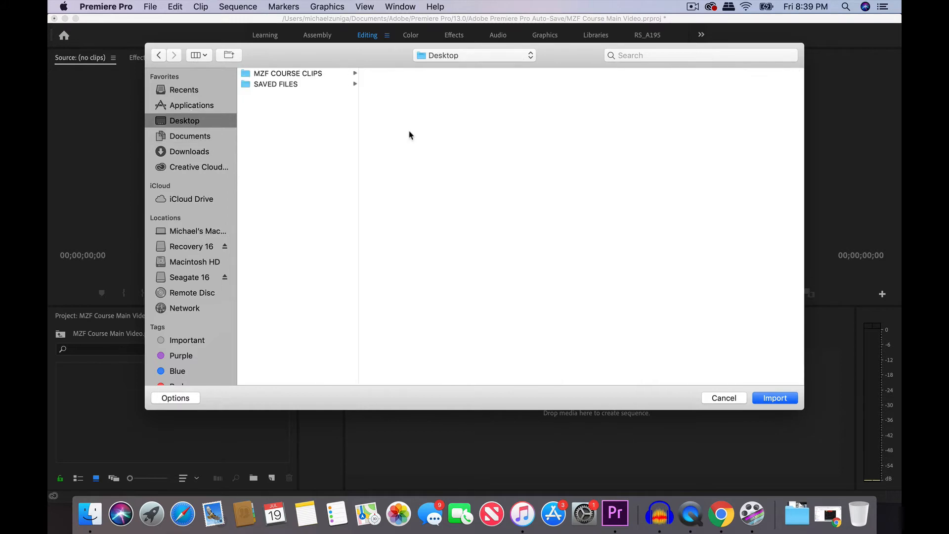
left_click(297, 74)
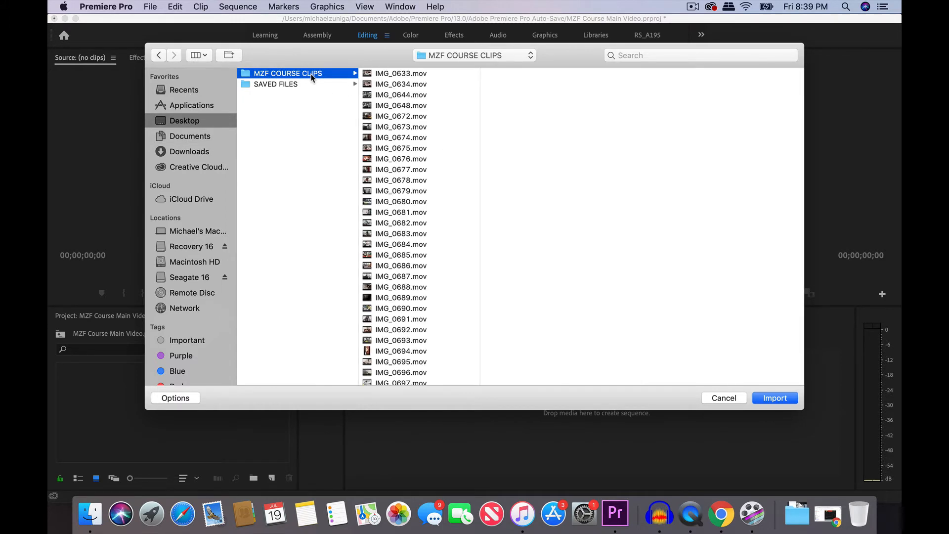
scroll(425, 236, "down", 15)
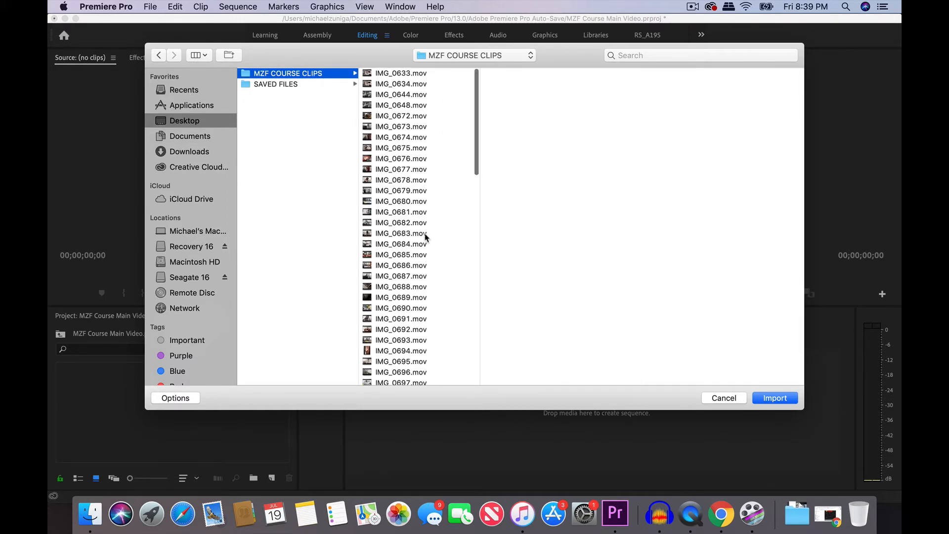
scroll(430, 207, "down", 5)
scroll(435, 170, "up", 20)
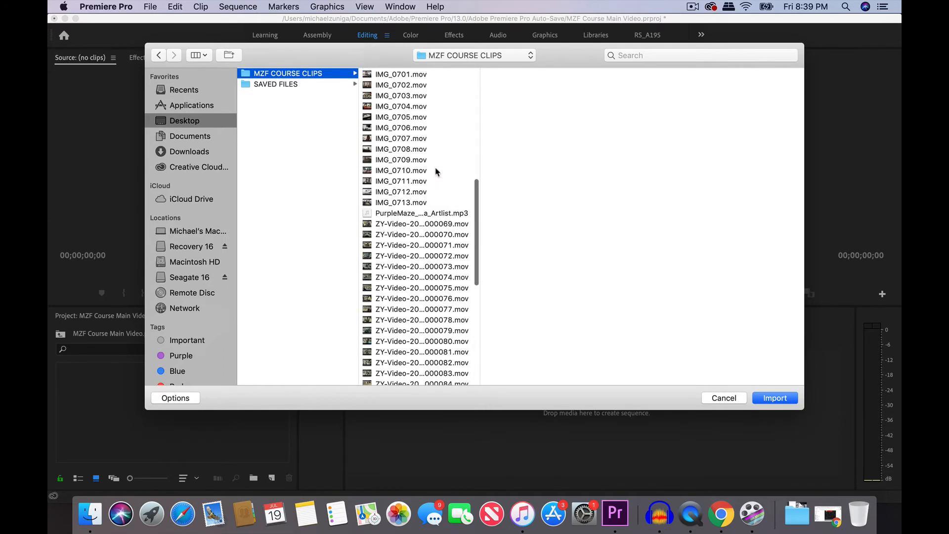
scroll(432, 276, "down", 20)
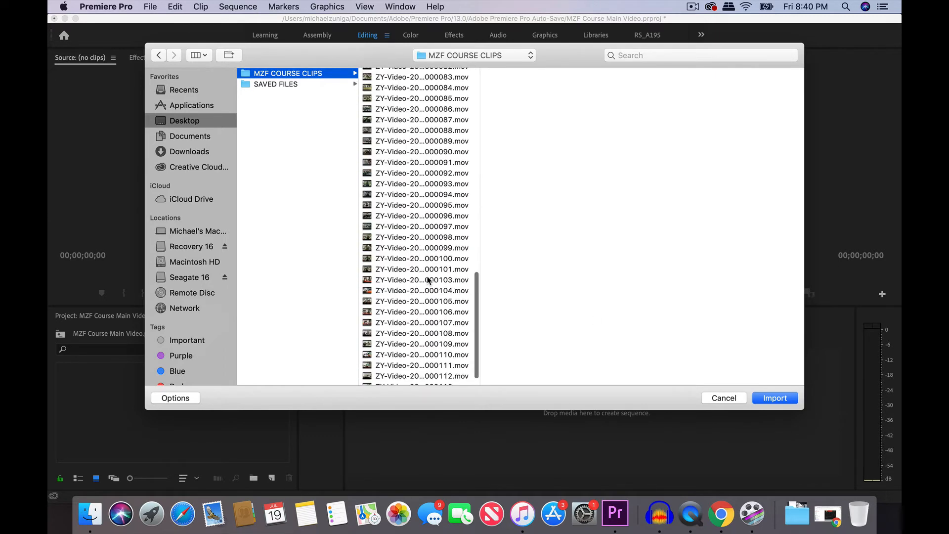
left_click(722, 397)
Step: Move the Premiere Pro window aside to uncover the desktop and open the MZF COURSE CLIPS folder in Finder
left_click_drag(330, 26, 554, 104)
left_click_drag(847, 47, 182, 92)
left_click_drag(345, 106, 312, 6)
double_click(183, 92)
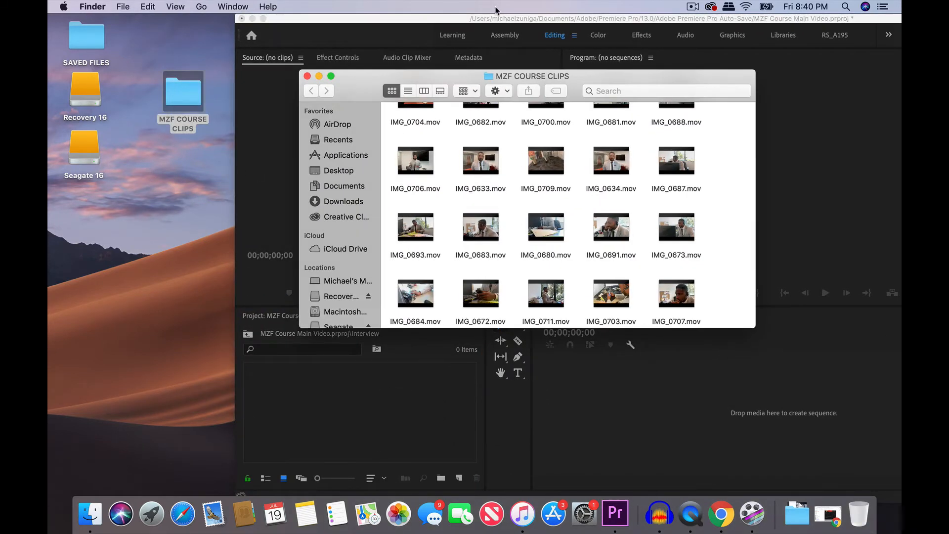
Step: Import IMG_0633.mov and IMG_0634.mov together from the MZF COURSE CLIPS folder into the Interview bin
left_click(494, 168)
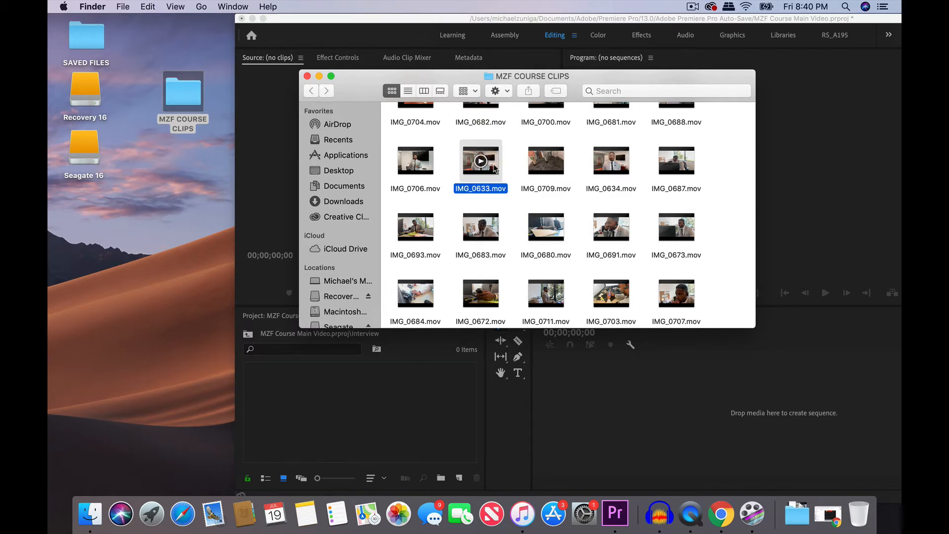
left_click(625, 173, "super")
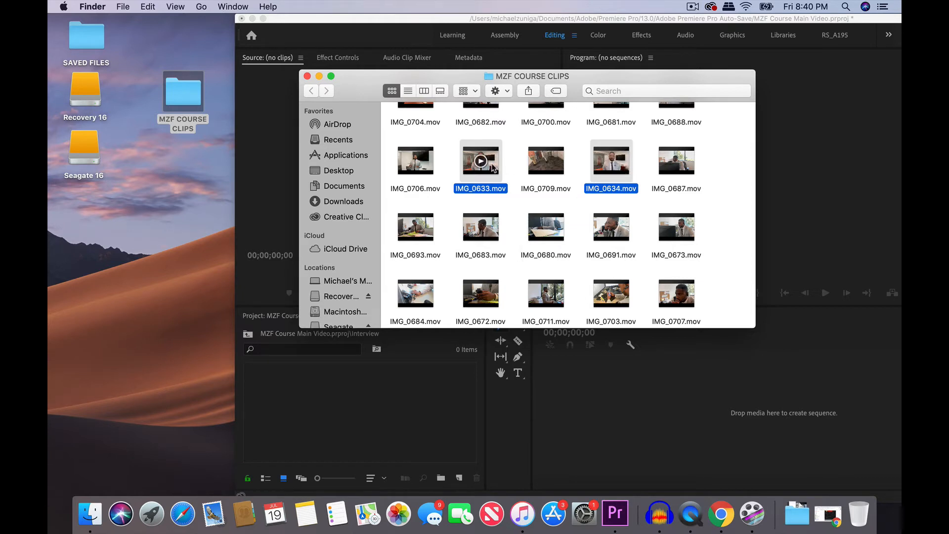
left_click_drag(492, 168, 332, 410)
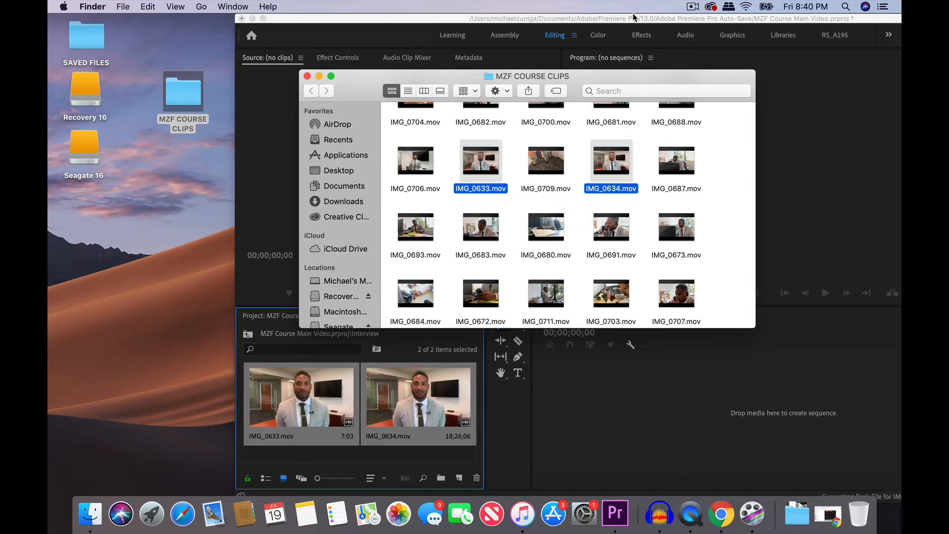
Step: Reposition the Premiere Pro window beside the desktop's clips folder and return to the project's top-level bins
left_click_drag(632, 18, 479, 4)
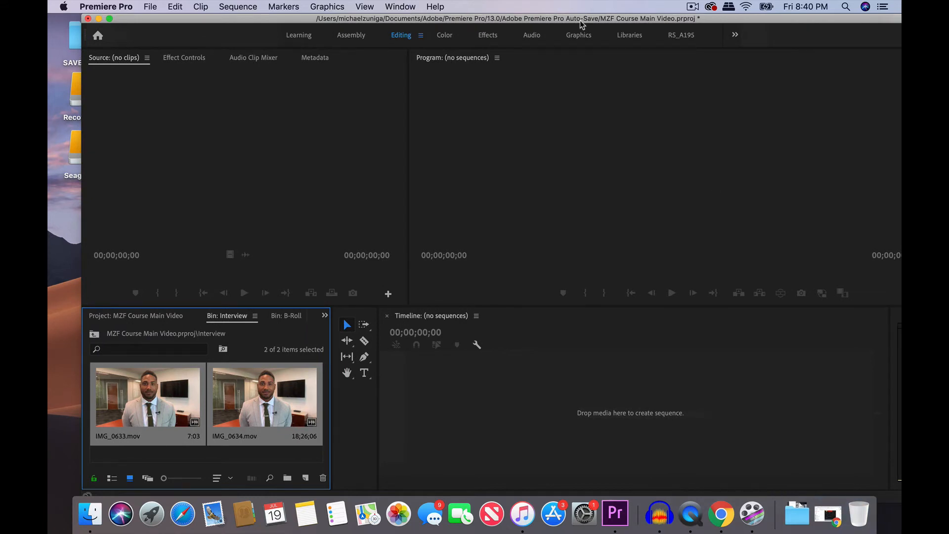
left_click_drag(581, 21, 754, 22)
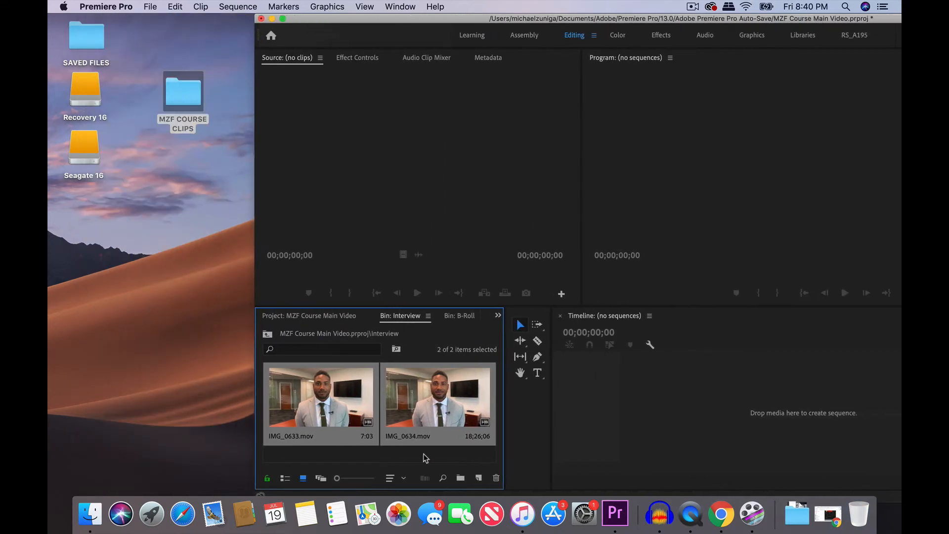
left_click(339, 316)
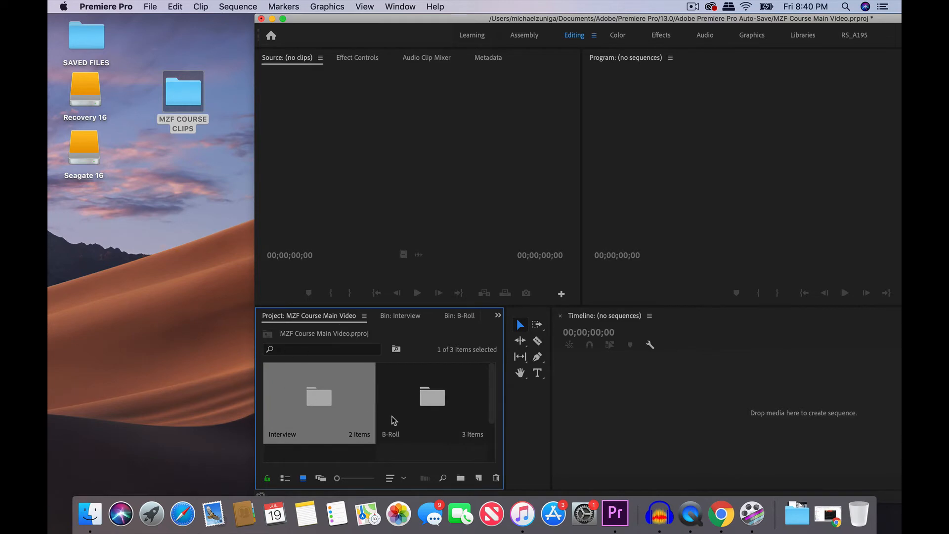
Step: Open the Office bin inside B-Roll and bring up the MZF COURSE CLIPS folder in Finder
double_click(428, 397)
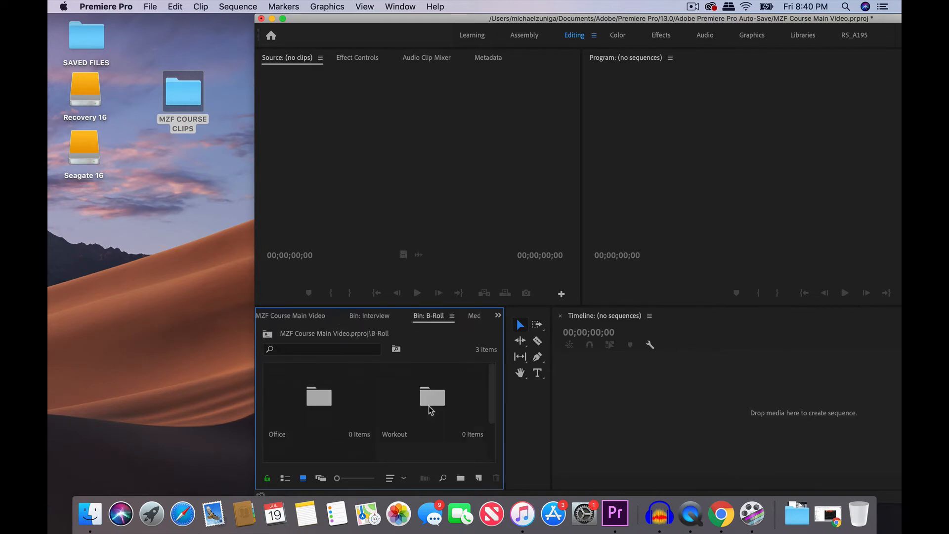
double_click(315, 401)
double_click(187, 104)
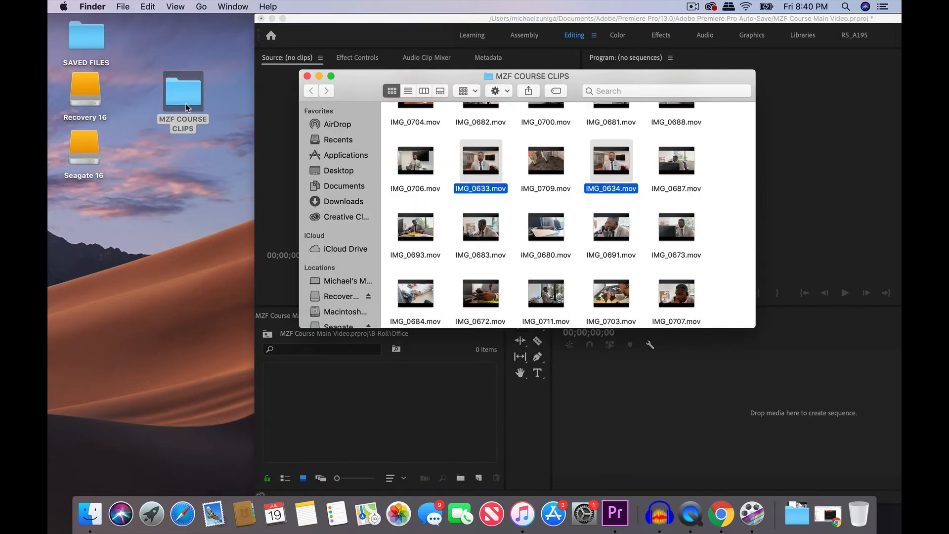
Step: Select the office clips in the MZF COURSE CLIPS folder from ZY-Video-2...103.mov through IMG_0688.mov
scroll(536, 225, "up", 10)
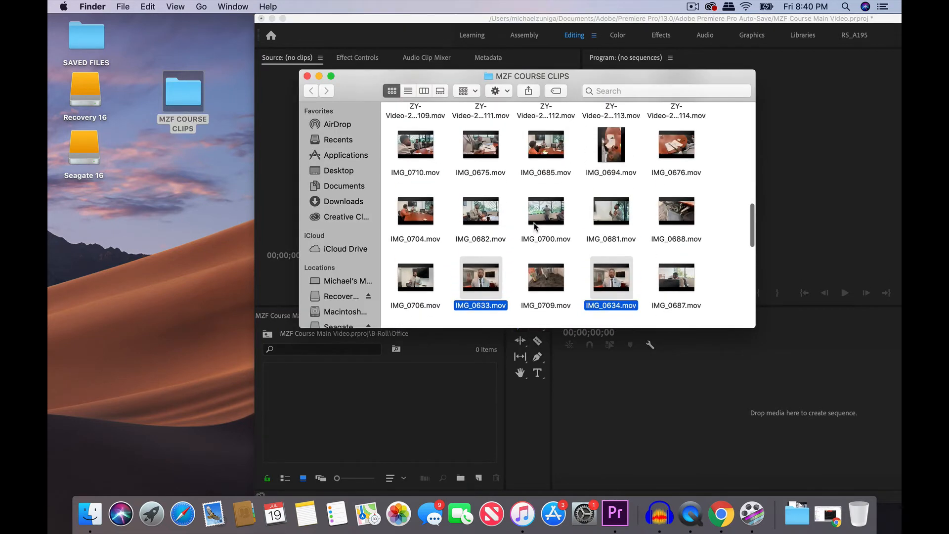
scroll(535, 226, "up", 8)
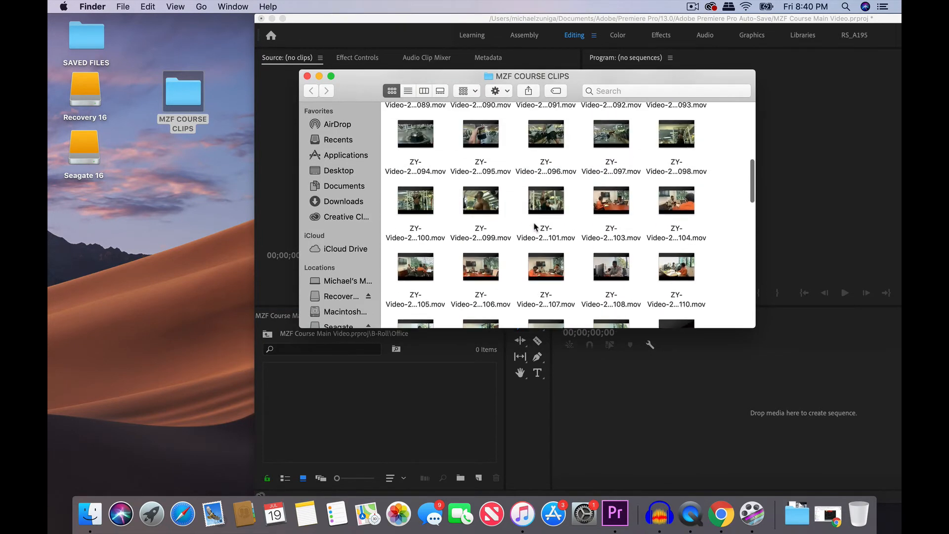
left_click_drag(588, 210, 682, 204)
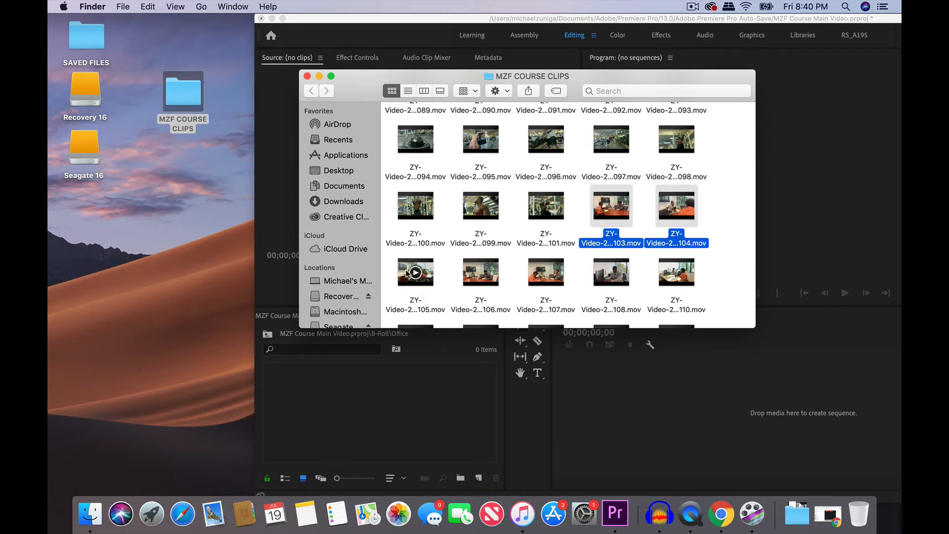
left_click_drag(389, 271, 574, 269)
left_click_drag(645, 280, 701, 184)
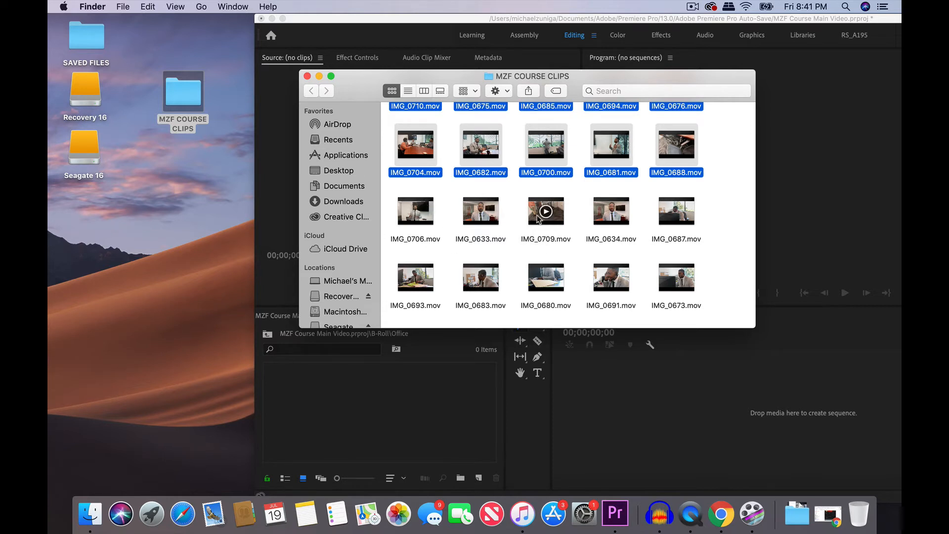
Step: Add IMG_0706.mov, IMG_0709.mov, IMG_0687.mov and all clips from IMG_0693.mov through IMG_0679.mov to the selection, leaving out the two interview clips
left_click(433, 212, "super")
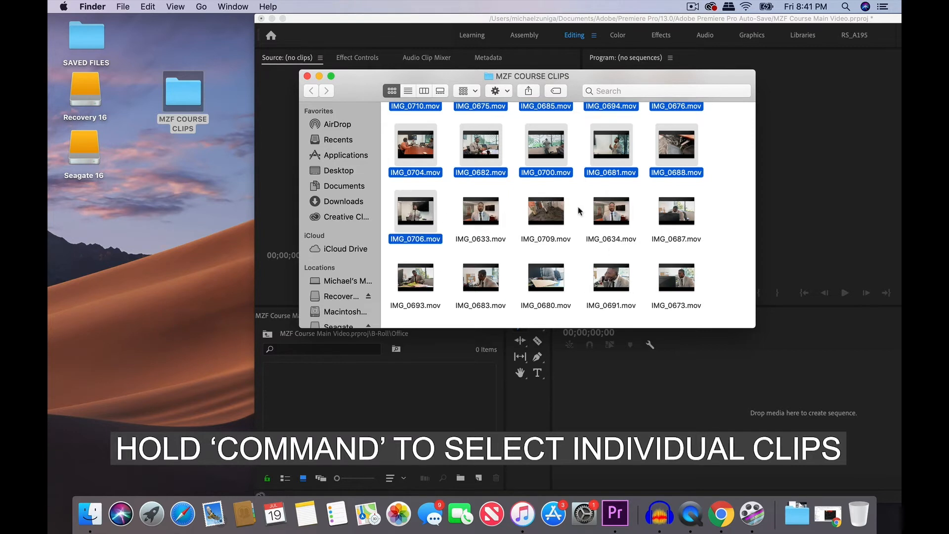
left_click(559, 224, "super")
left_click(688, 221, "super")
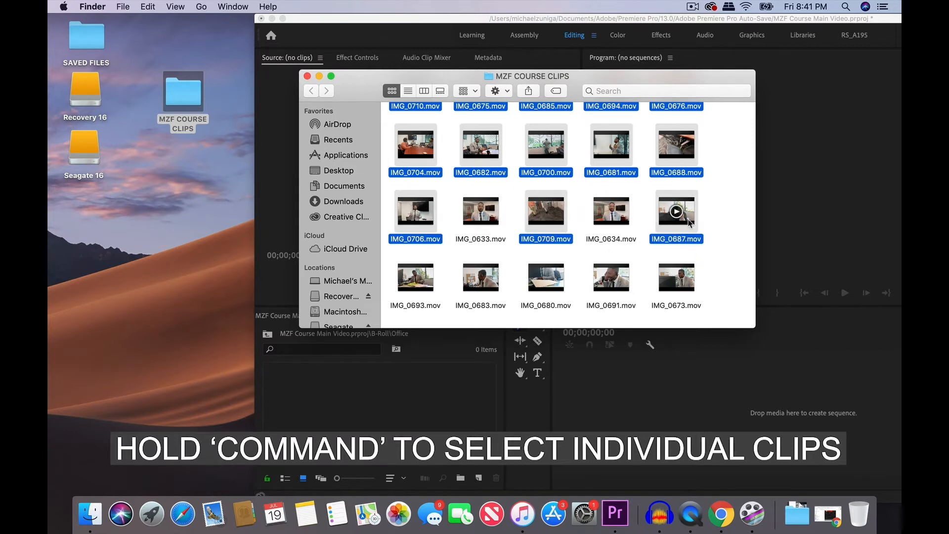
scroll(575, 225, "down", 4)
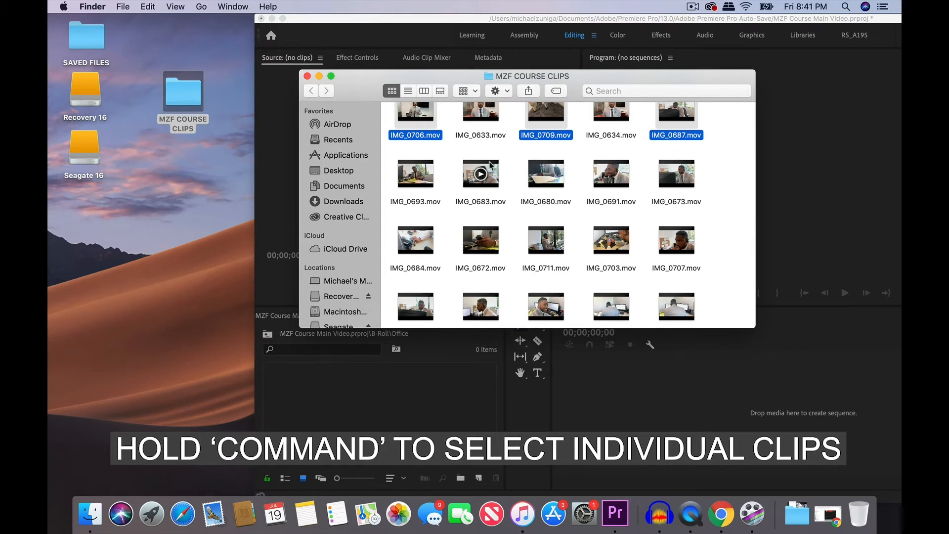
left_click_drag(399, 152, 713, 299)
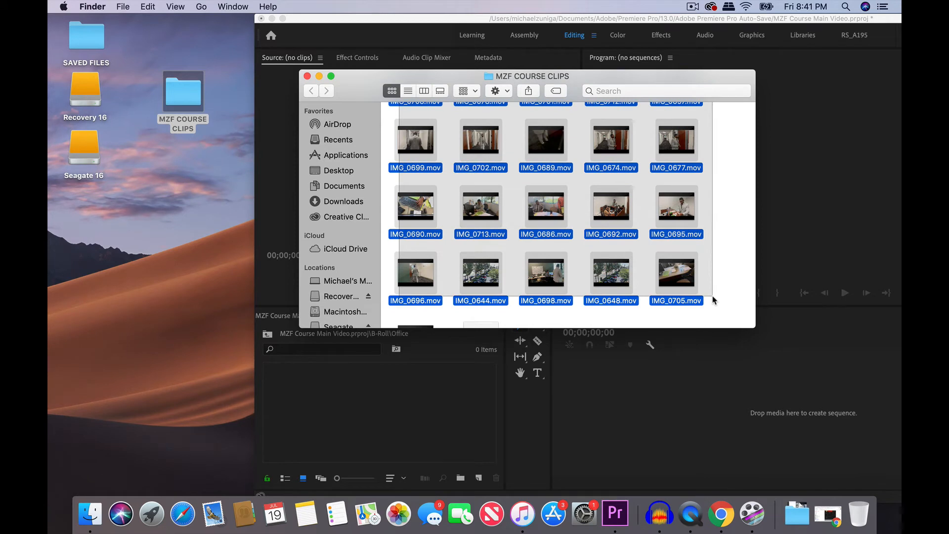
left_click_drag(713, 299, 706, 259)
left_click(429, 291, "super")
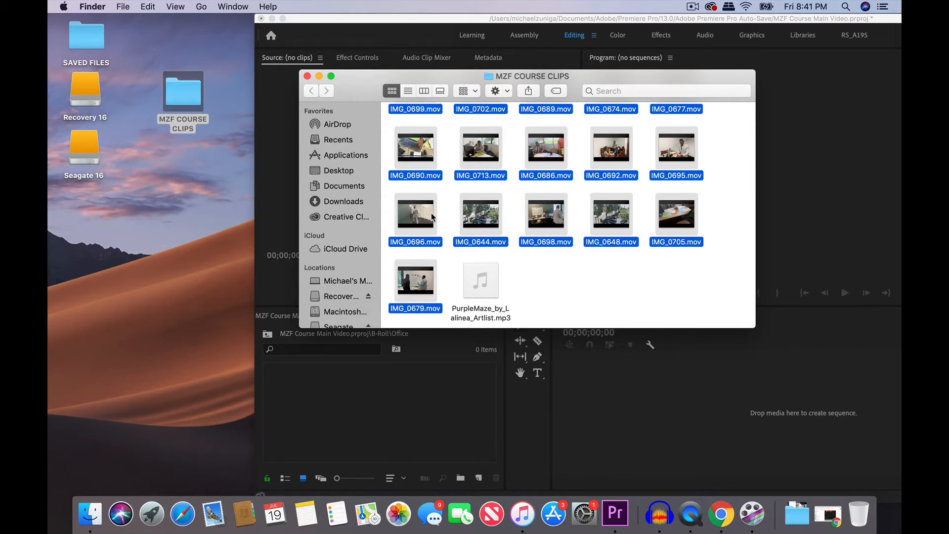
Step: Import the selected office clips from Finder into the Office bin
left_click_drag(427, 217, 355, 398)
left_click_drag(354, 398, 330, 387)
left_click_drag(331, 386, 329, 387)
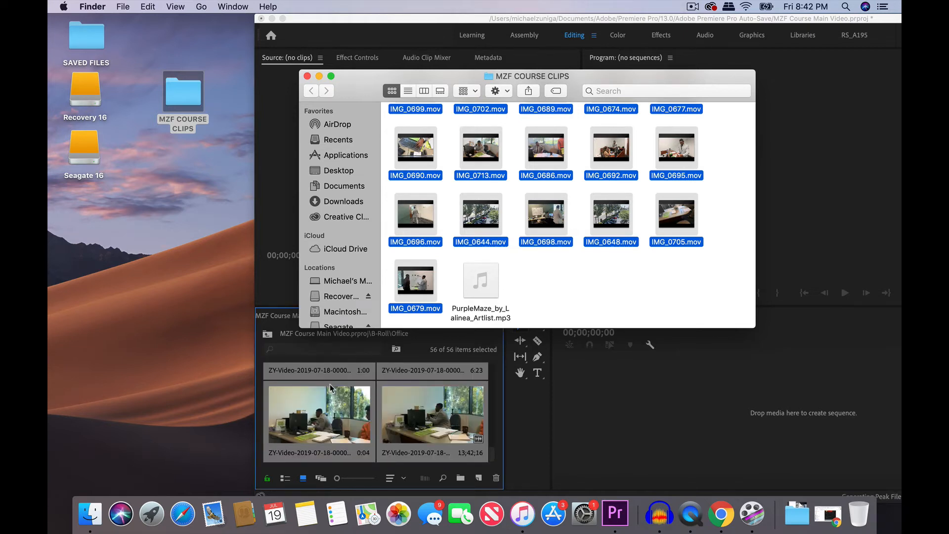
Step: Switch back to Premiere Pro, fit its window to the screen above the Dock, and deselect and skim the Office clips
double_click(622, 21)
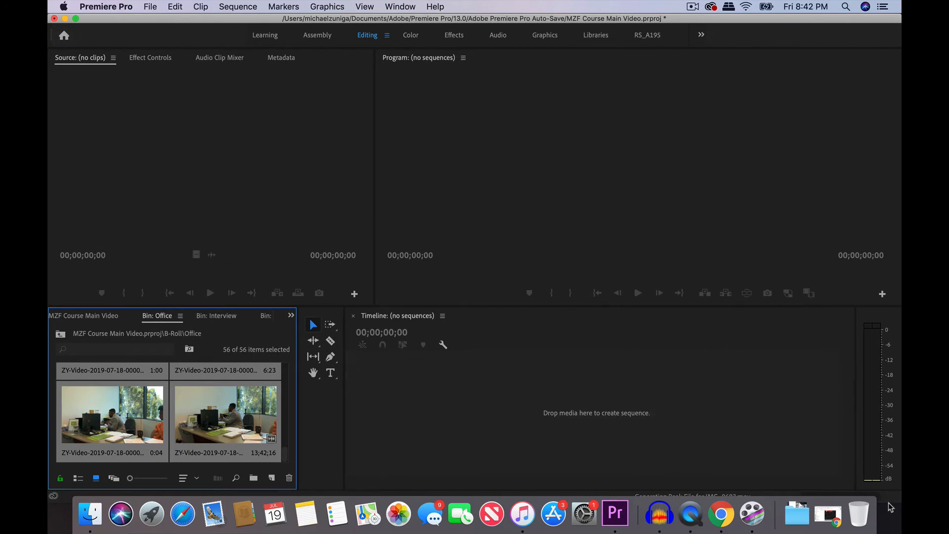
left_click_drag(891, 501, 891, 489)
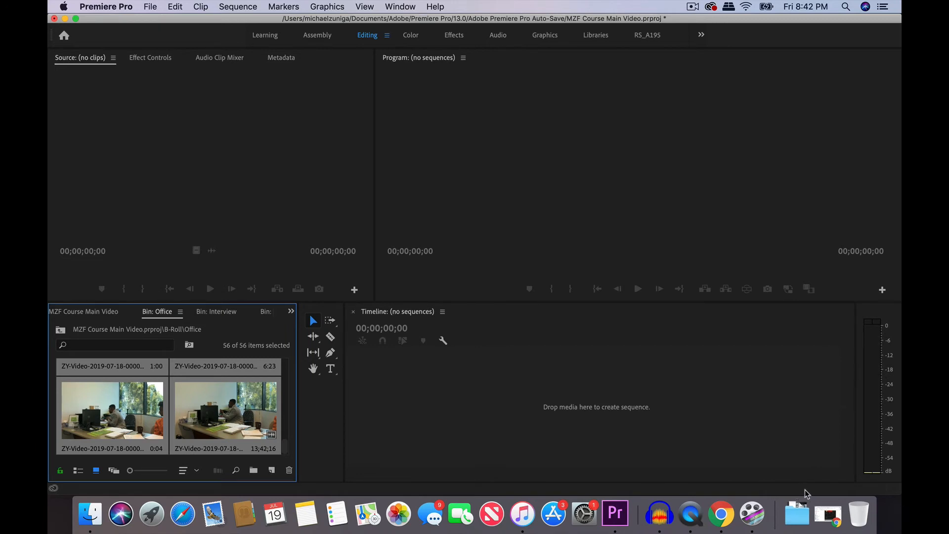
left_click(167, 378)
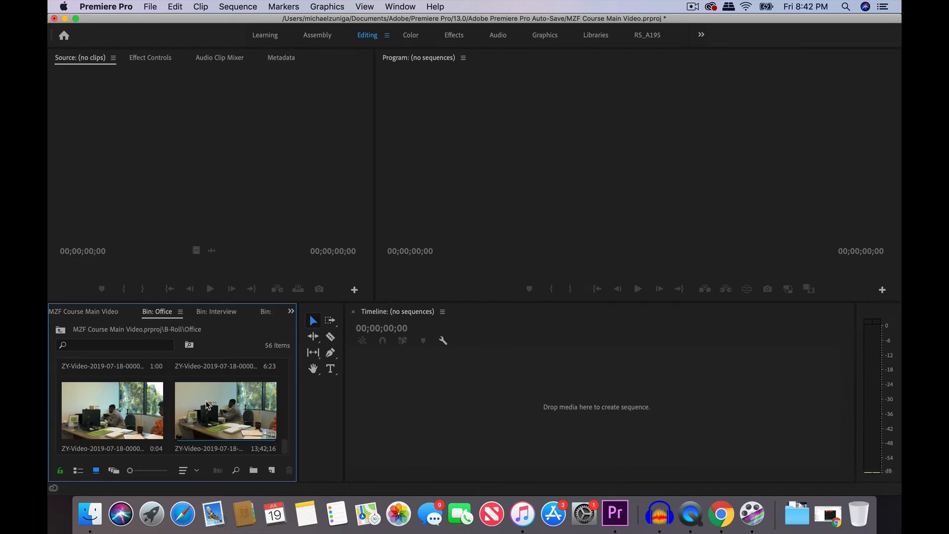
scroll(207, 404, "down", 1)
scroll(206, 405, "up", 10)
scroll(206, 404, "down", 10)
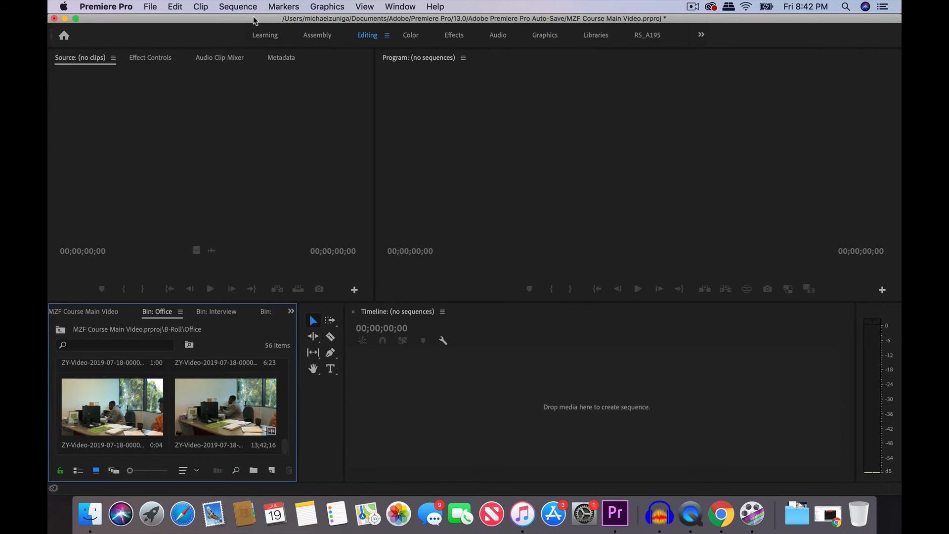
Step: Open the empty Workout bin inside B-Roll and bring the MZF COURSE CLIPS folder back up in Finder
left_click(96, 310)
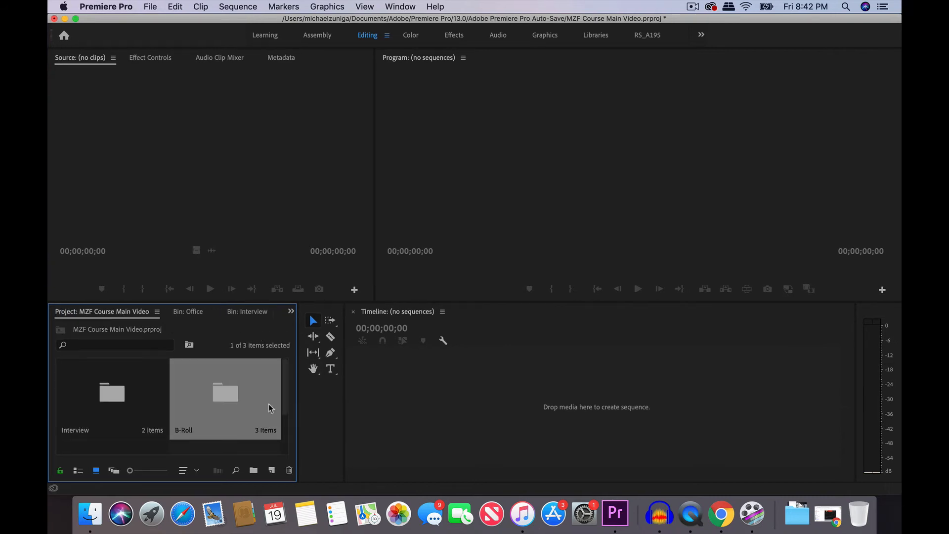
double_click(244, 412)
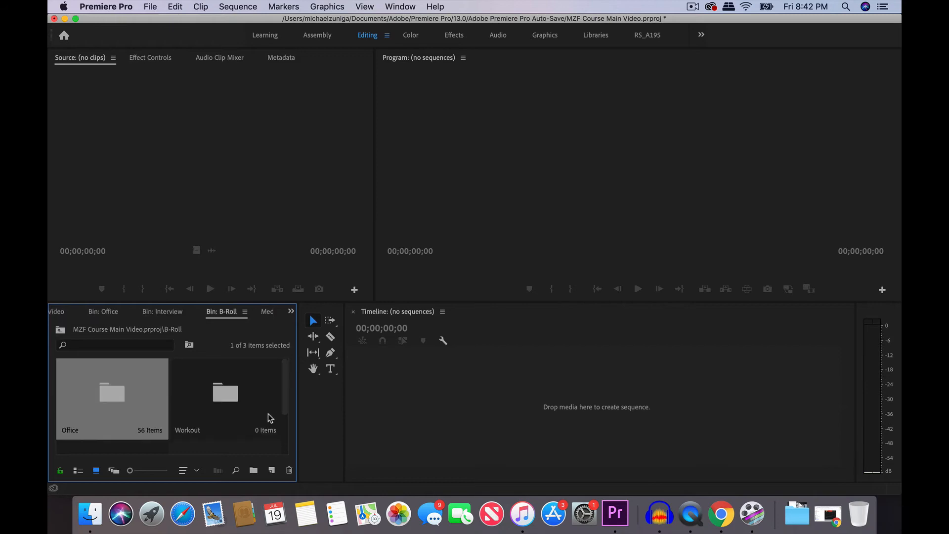
double_click(211, 396)
left_click(90, 514)
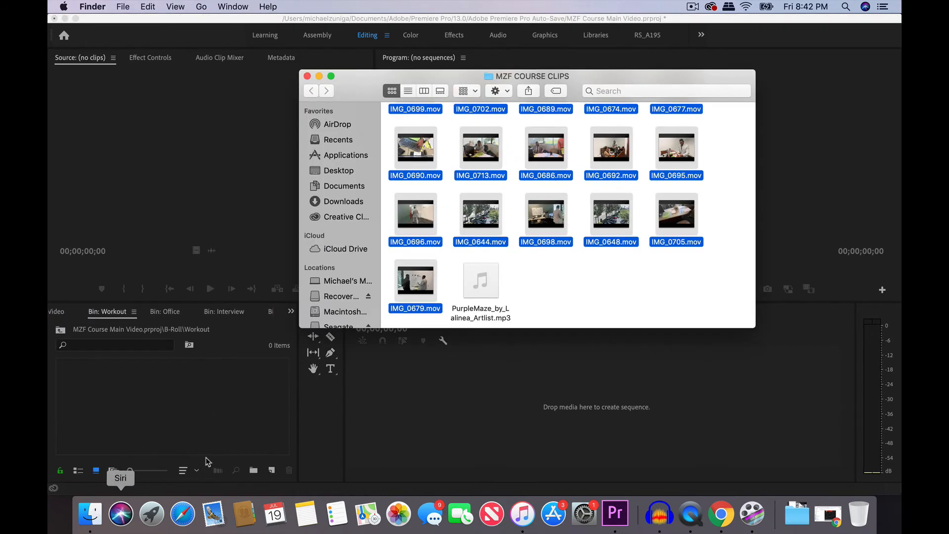
Step: Select the gym clips in the MZF COURSE CLIPS folder, starting with ZY-Video-2...069.mov, and import them into the Workout bin
scroll(518, 238, "up", 1)
scroll(518, 239, "up", 20)
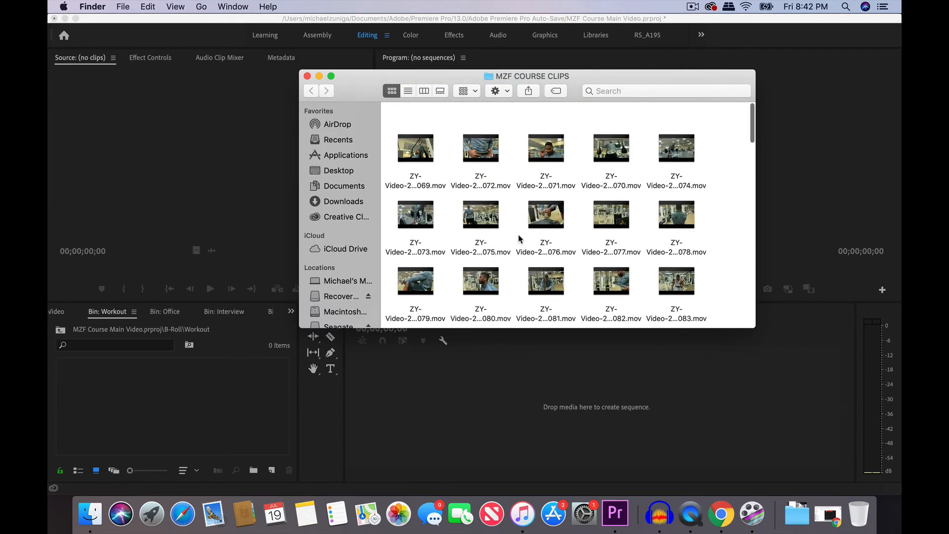
left_click_drag(384, 115, 707, 96)
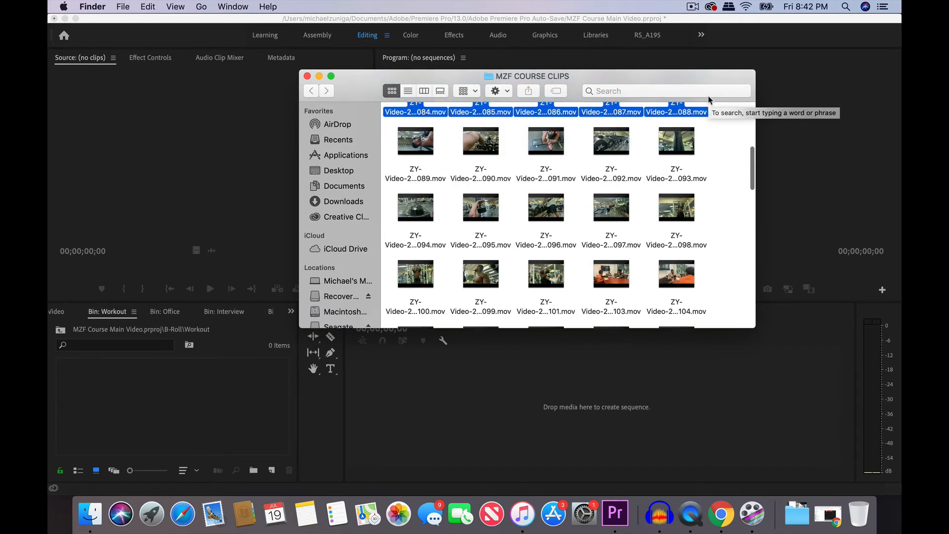
left_click_drag(561, 180, 234, 399)
left_click_drag(371, 331, 370, 326)
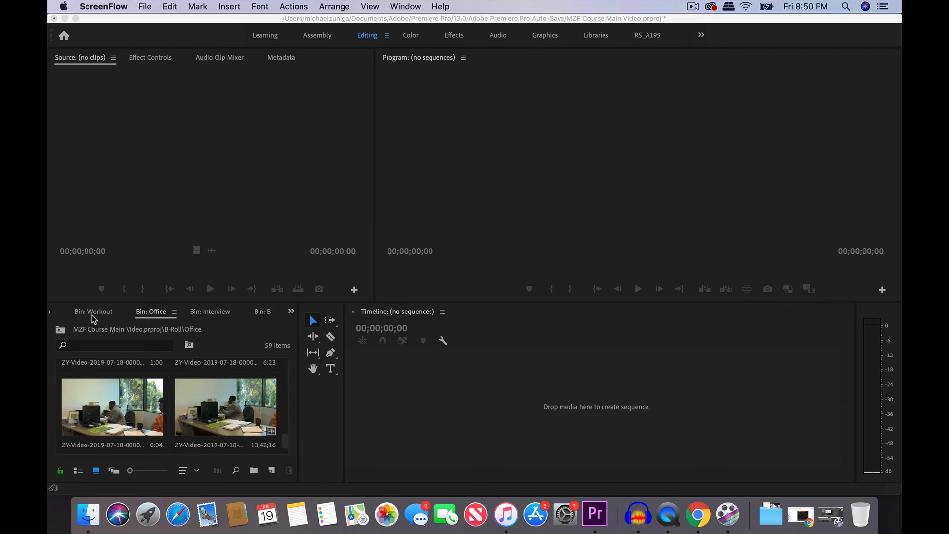
Step: Return to the project's top-level bins and open the empty Song bin
left_click(57, 309)
left_click(56, 309)
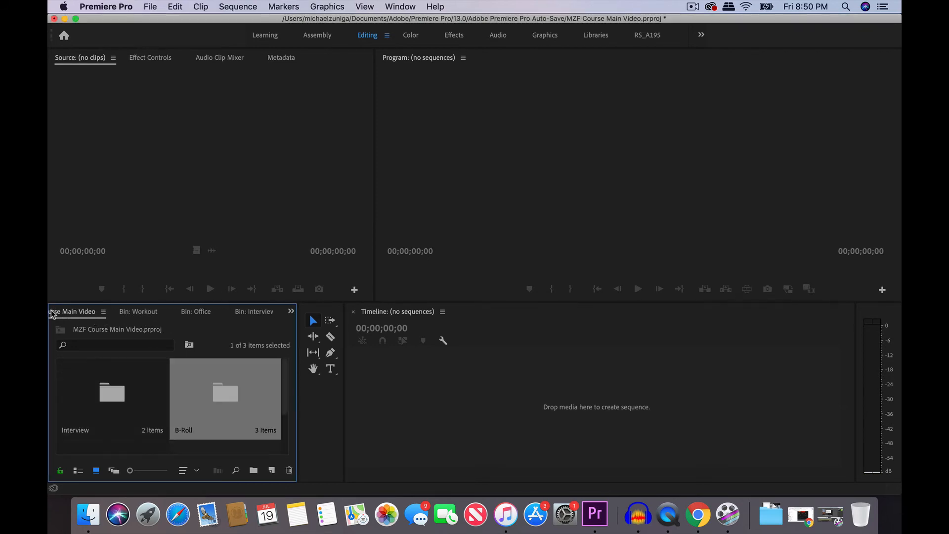
scroll(187, 381, "down", 3)
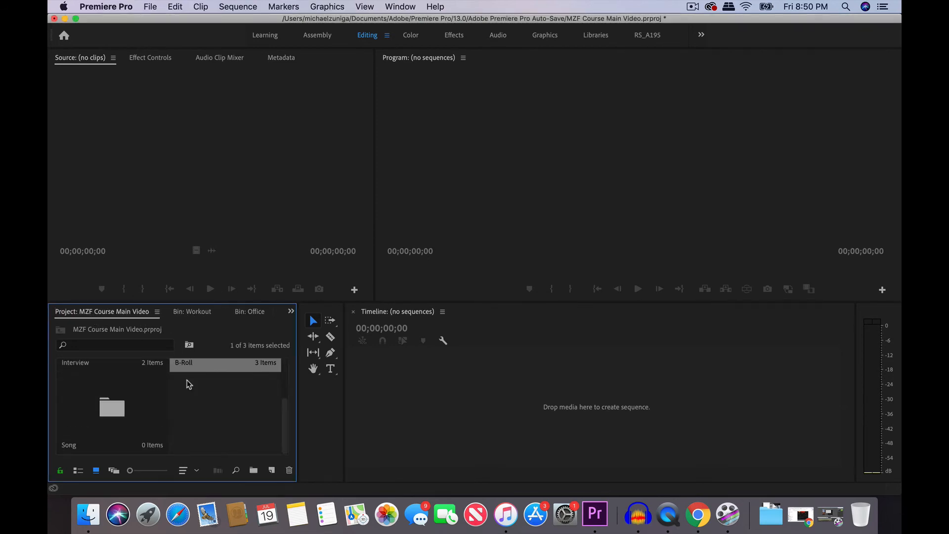
double_click(113, 416)
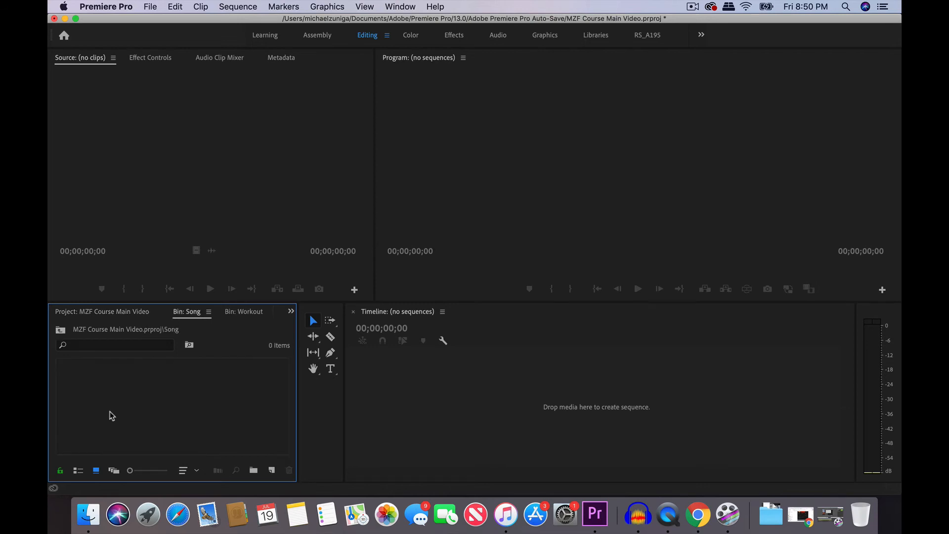
Step: Close the Recents Finder window, move Premiere Pro aside to uncover the desktop, and open the MZF COURSE CLIPS folder
left_click(88, 514)
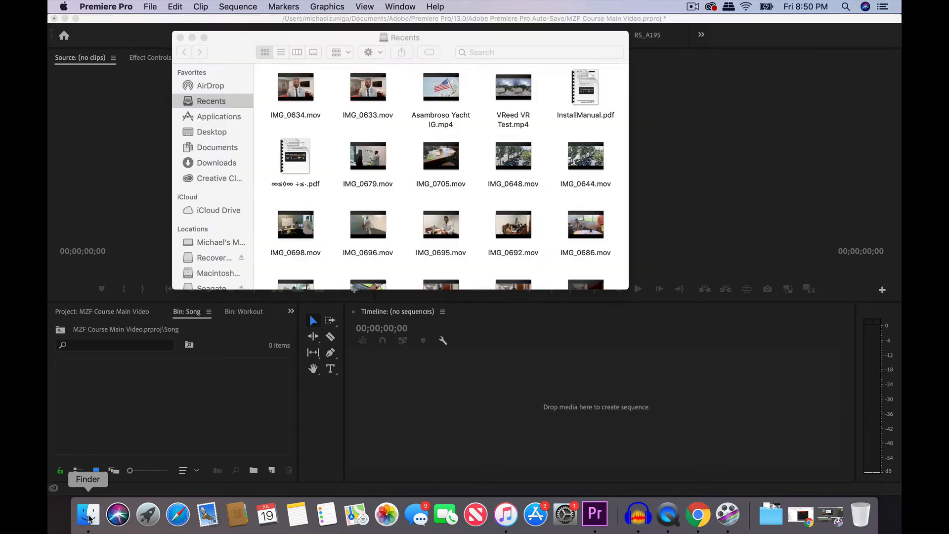
left_click(180, 38)
left_click(75, 18)
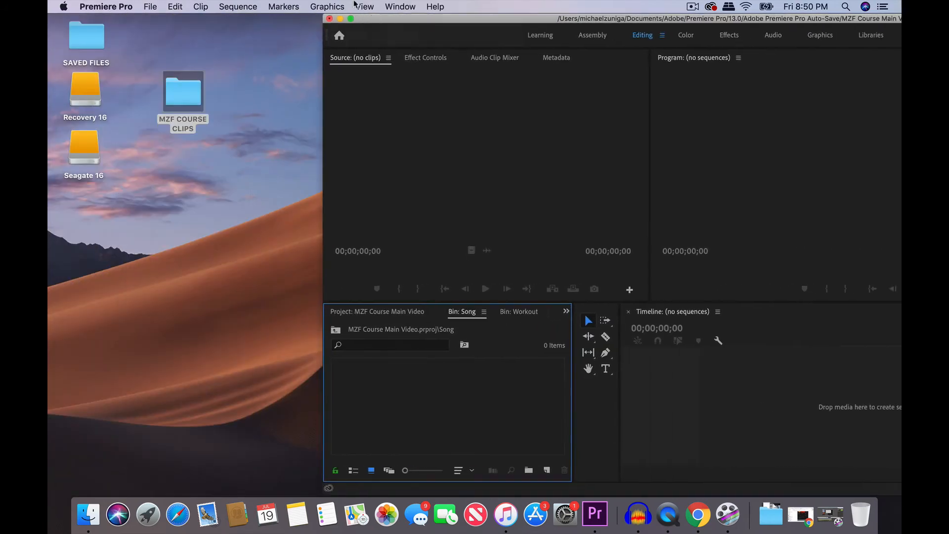
double_click(188, 87)
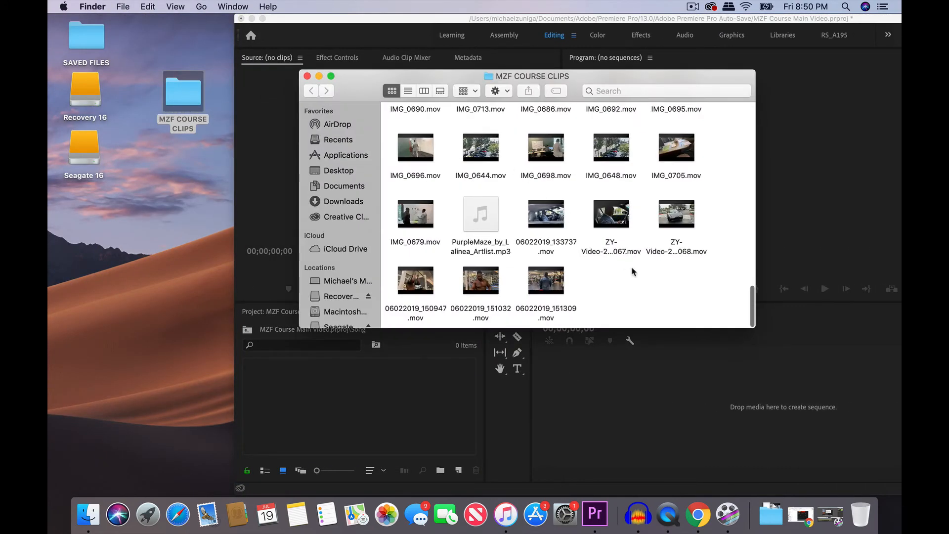
Step: Import PurpleMaze_by_Lalinea_Artlist.mp3 into the Song bin, then close the clips folder and restore the Premiere Pro window to full size
left_click_drag(480, 214, 340, 419)
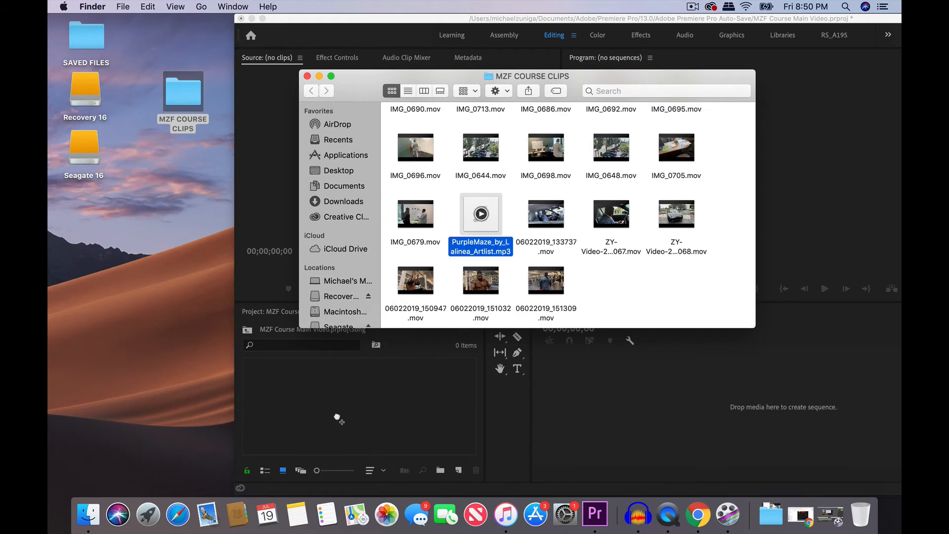
left_click(307, 76)
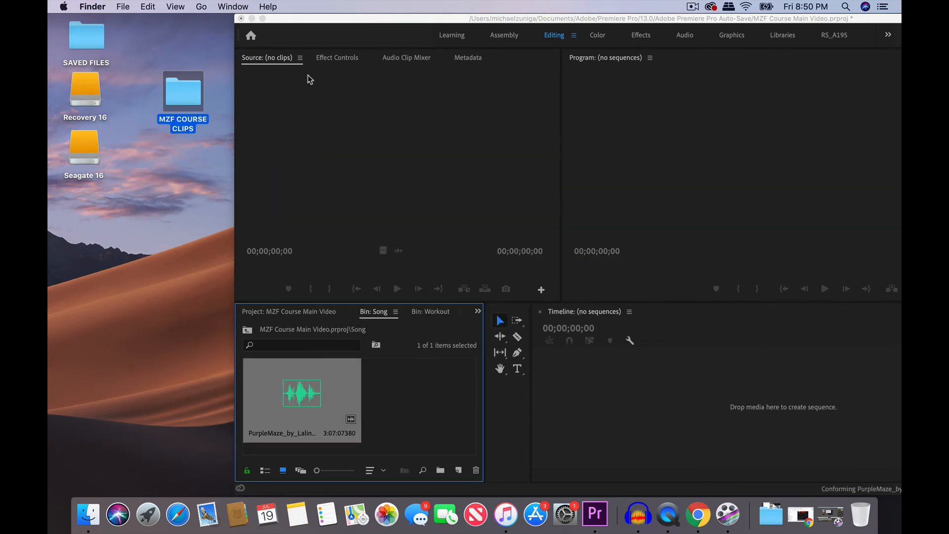
double_click(341, 18)
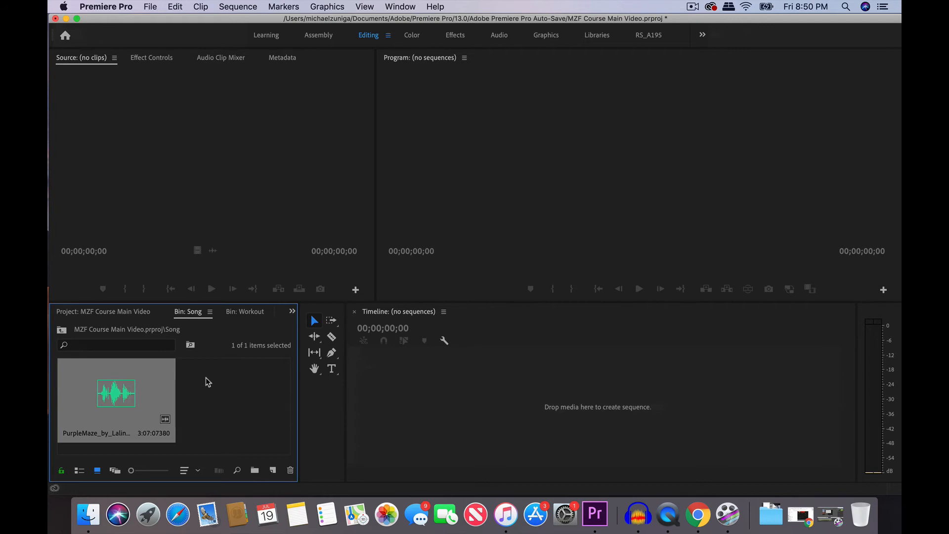
Step: Open the PurpleMaze song in the Source monitor and play a short passage from early in the track
double_click(118, 394)
left_click(85, 202)
left_click(96, 201)
key("space")
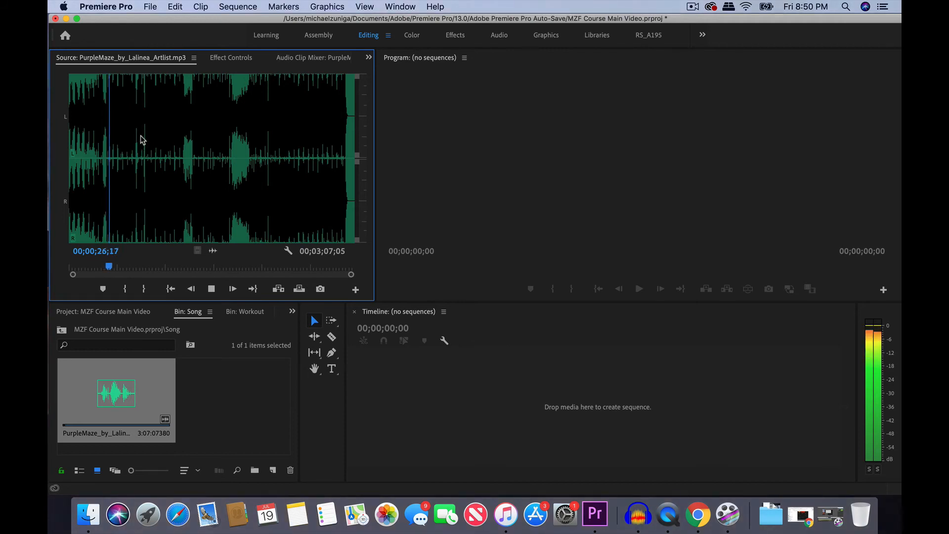
key("space")
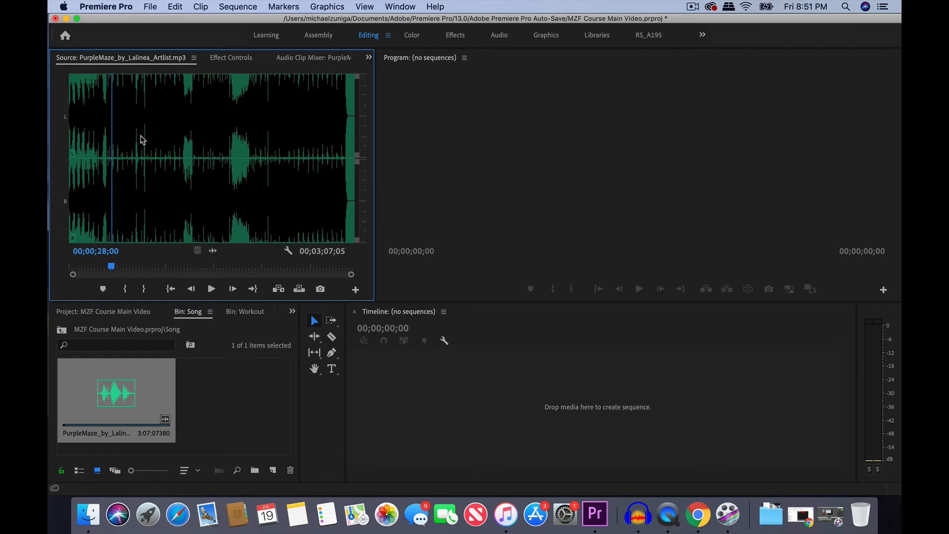
Step: Browse the Workout bin's B-roll clips, first as thumbnails and then as a list
left_click(244, 312)
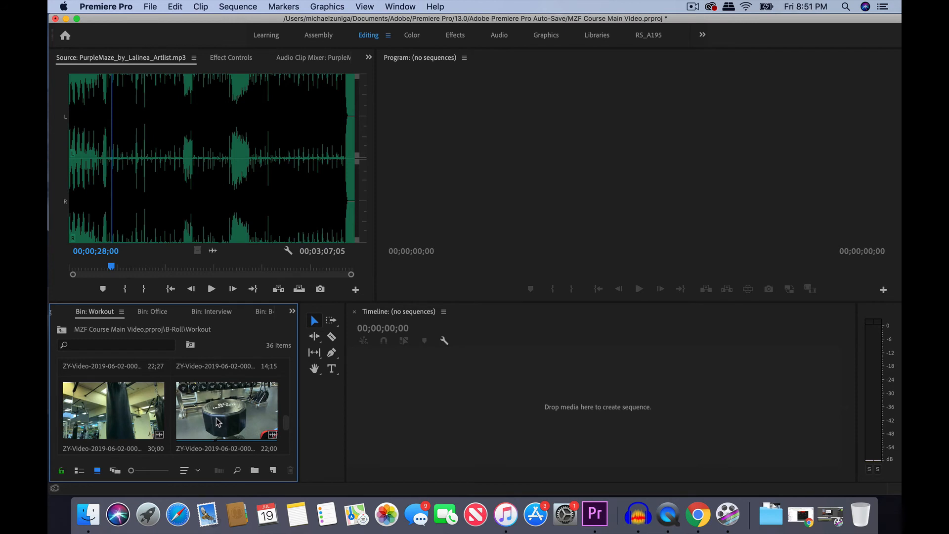
scroll(285, 426, "up", 1)
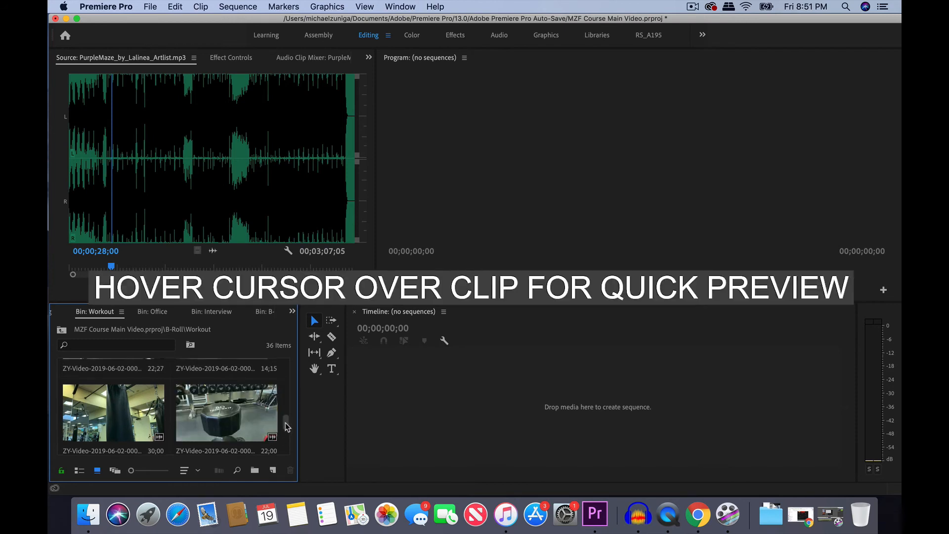
left_click_drag(285, 426, 286, 412)
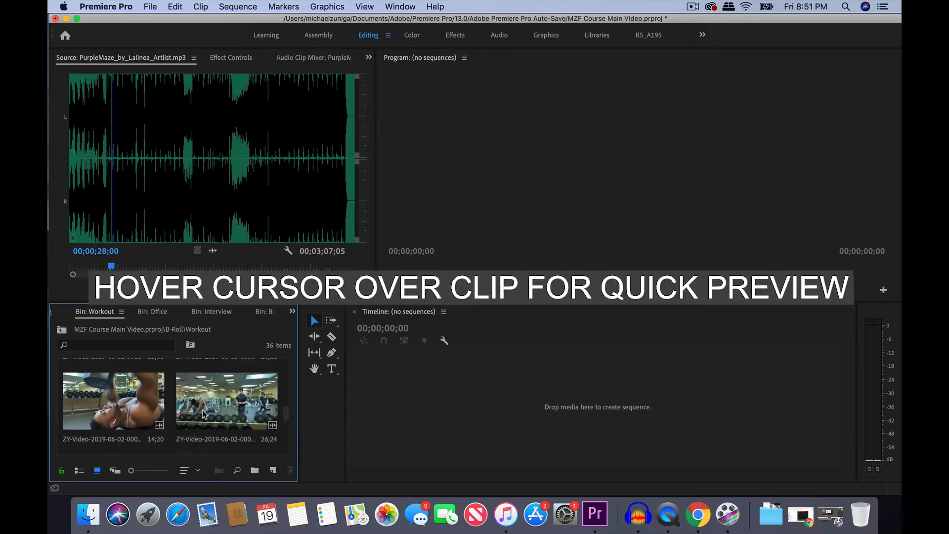
left_click(80, 471)
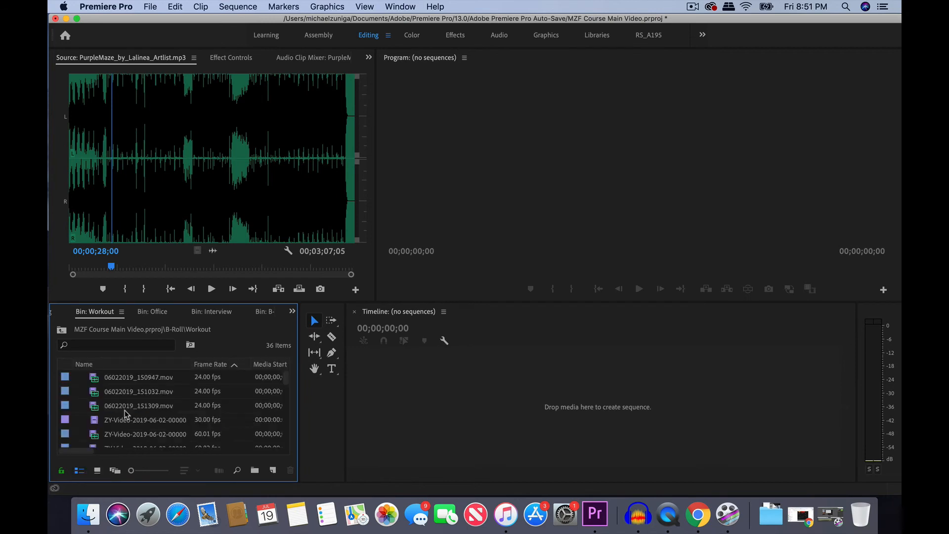
scroll(126, 416, "down", 3)
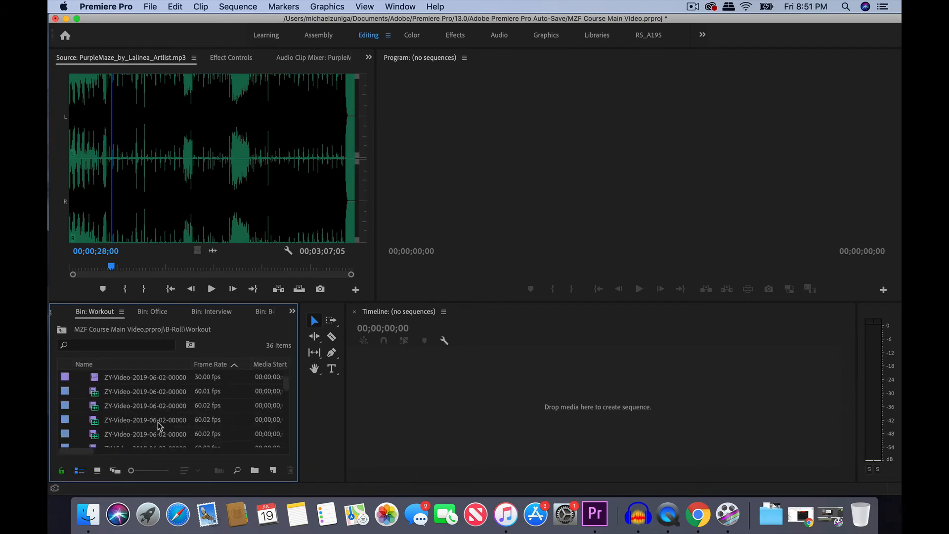
scroll(158, 424, "up", 3)
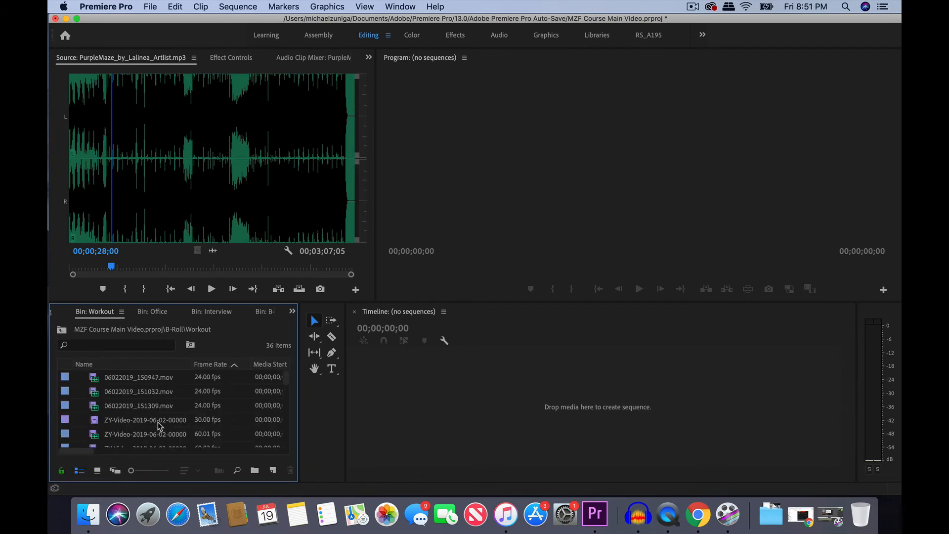
Step: Open 06022019_151309.mov from the Workout bin in the Source monitor and preview it from around its middle
left_click(137, 393)
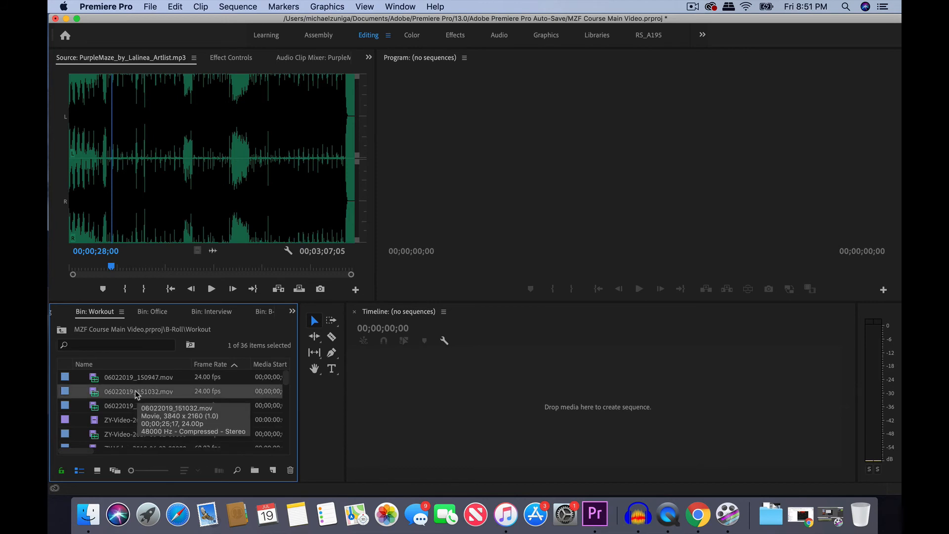
left_click(124, 392)
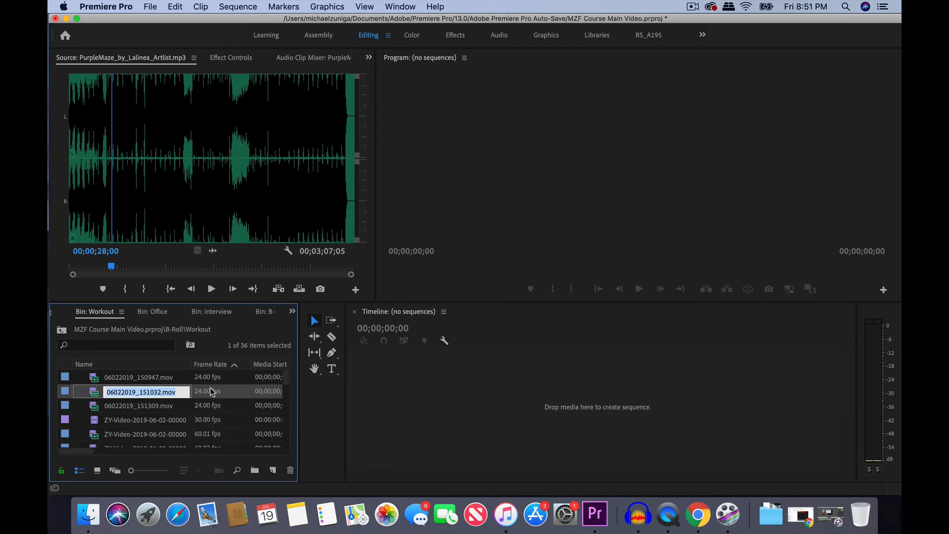
double_click(94, 406)
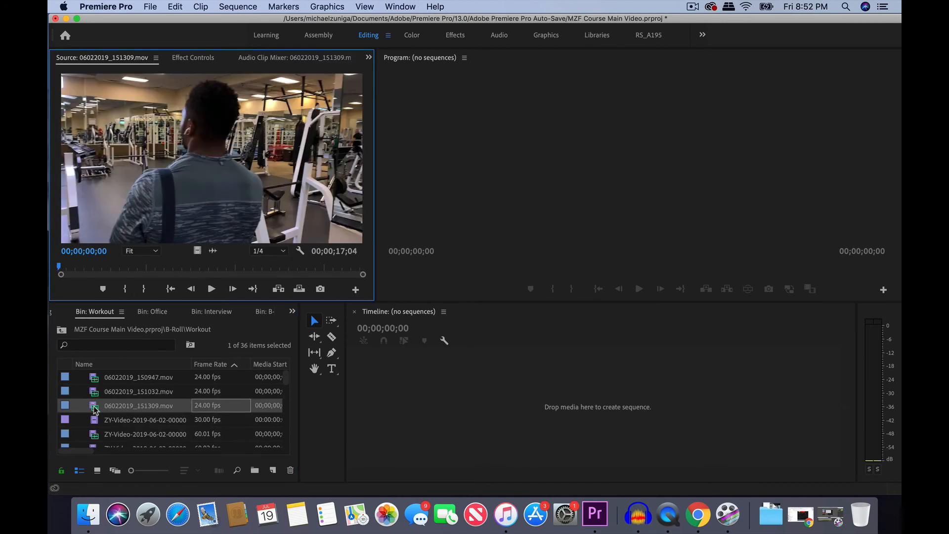
left_click(197, 268)
key("space")
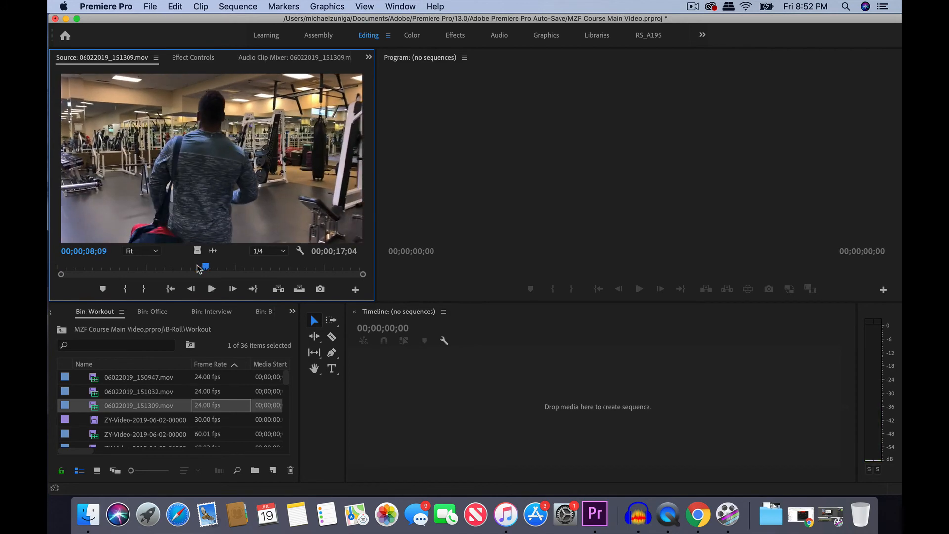
Step: Show the Workout bin as thumbnails again and preview ZY-Video-2019-06-02-00000074.mov in the Source monitor
left_click(97, 469)
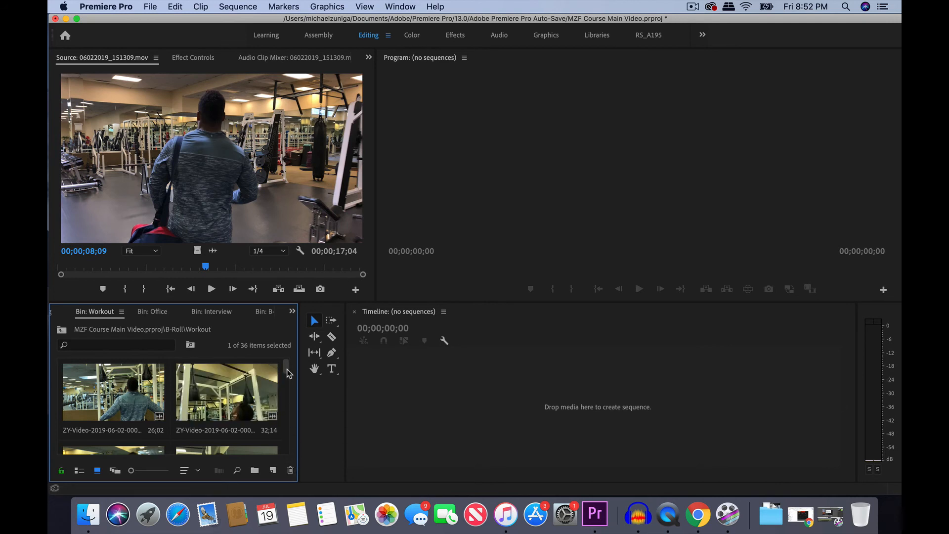
scroll(286, 371, "down", 3)
scroll(286, 374, "up", 3)
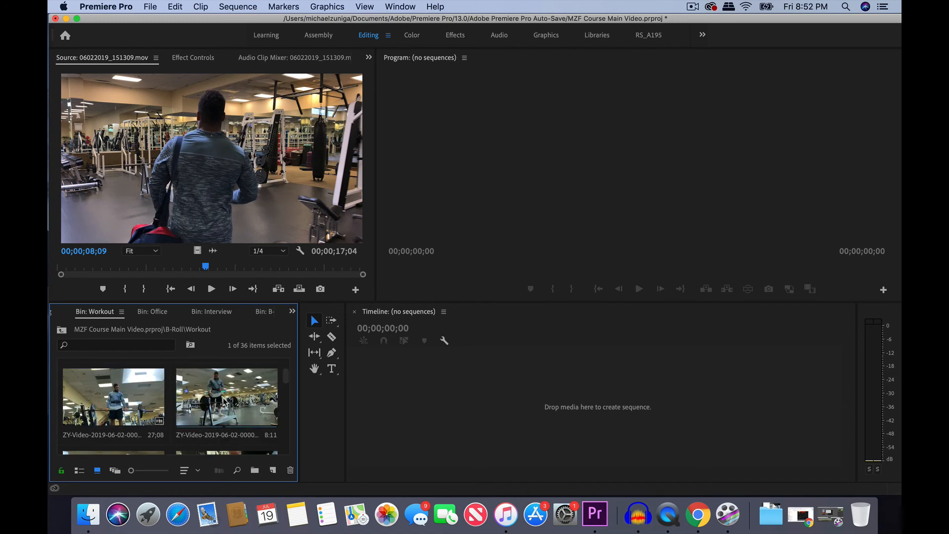
double_click(219, 402)
key("space")
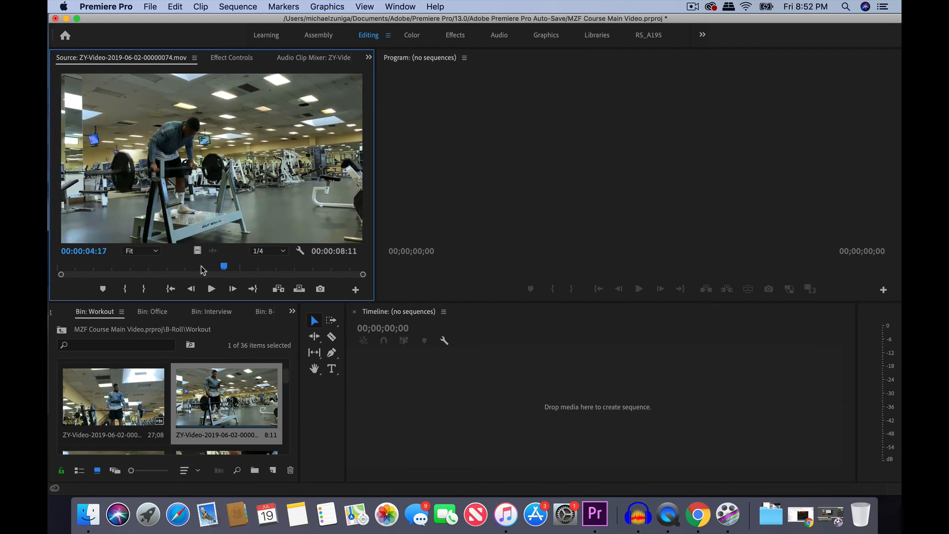
left_click(213, 288)
Step: Move ZY-Video-2019-06-02-00000074.mov from the Workout bin into B-Roll's Timelapse bin by cutting and pasting it
right_click(228, 399)
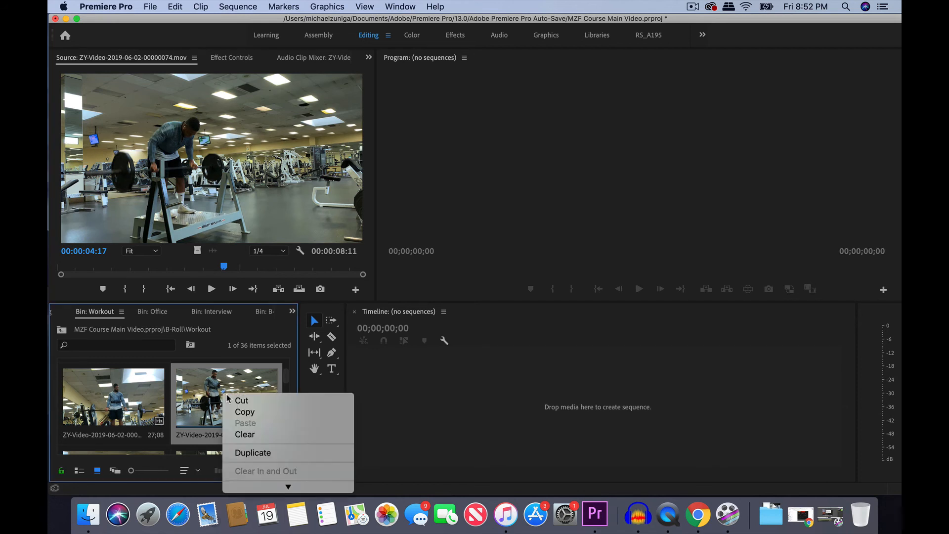
left_click(255, 401)
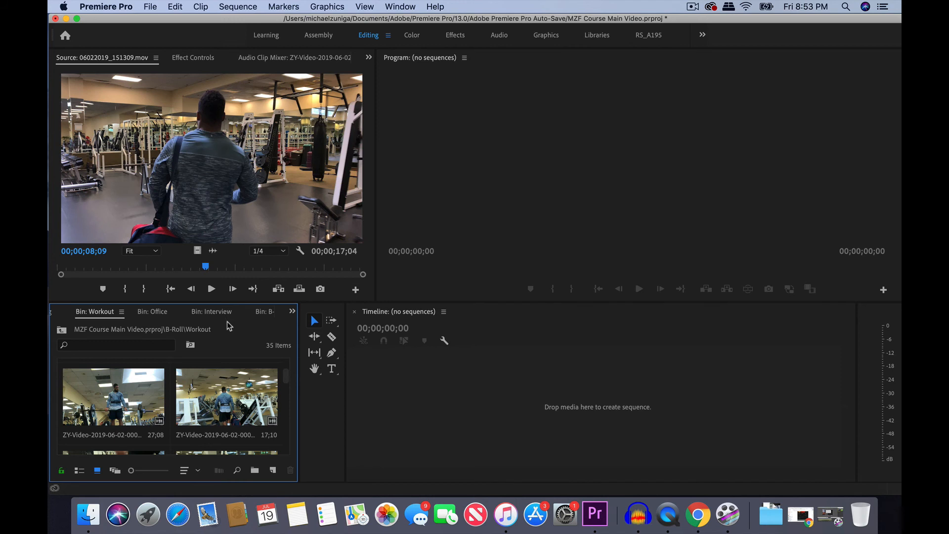
left_click(61, 312)
left_click(63, 314)
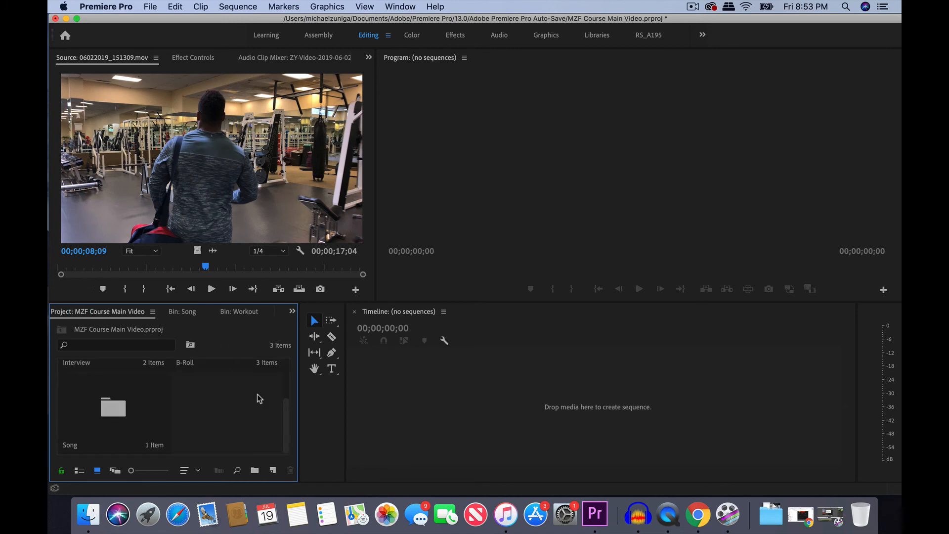
scroll(239, 409, "up", 2)
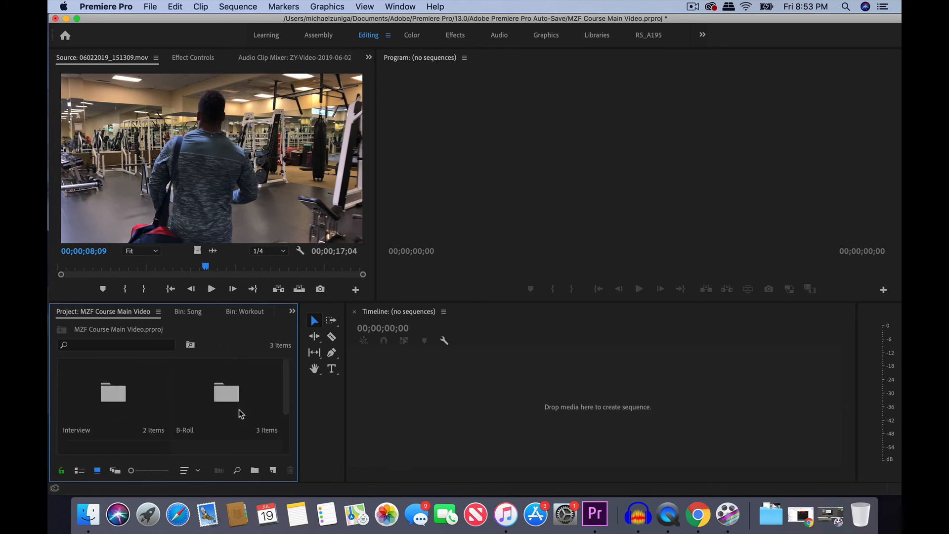
double_click(232, 397)
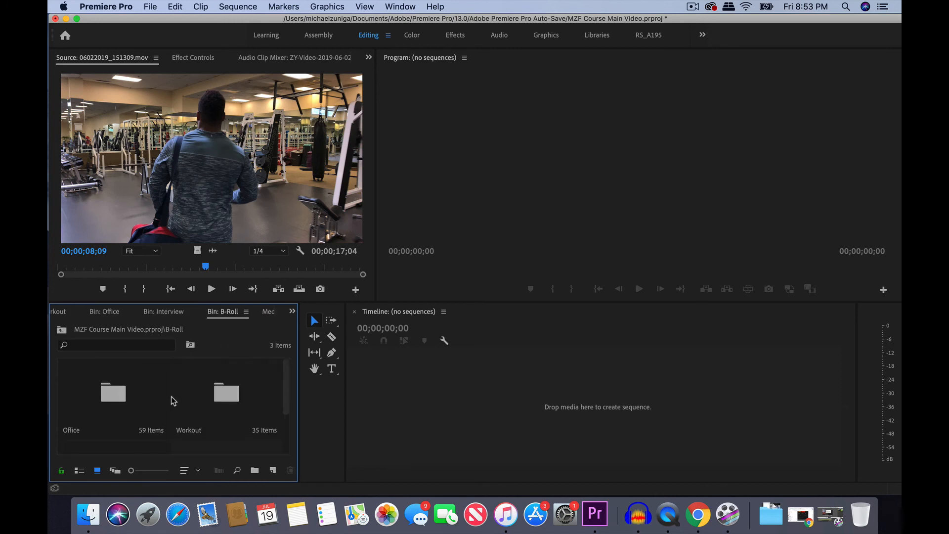
scroll(171, 398, "down", 2)
double_click(113, 398)
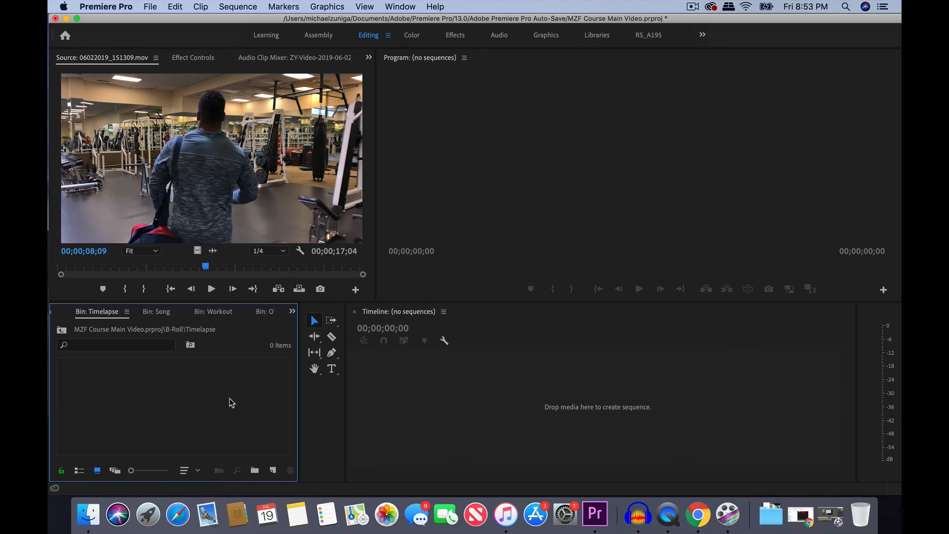
right_click(205, 412)
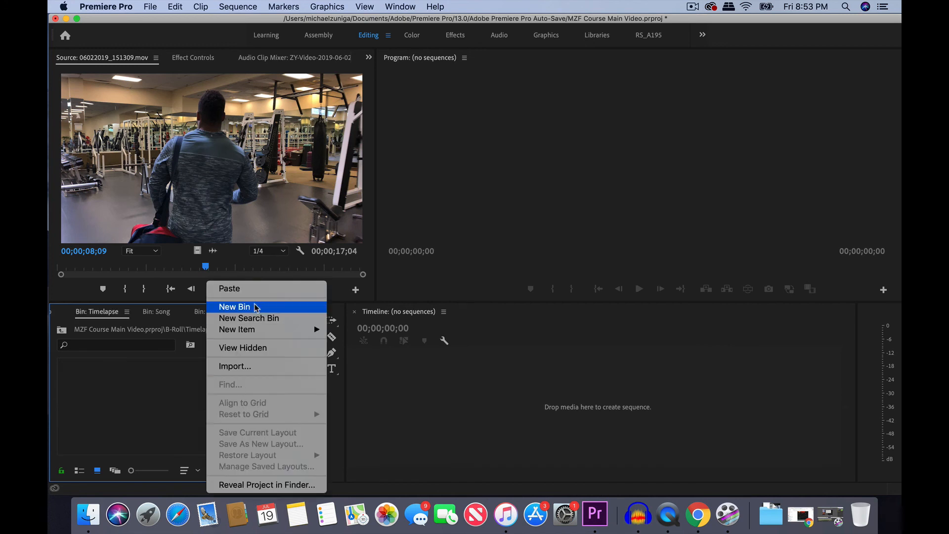
left_click(254, 288)
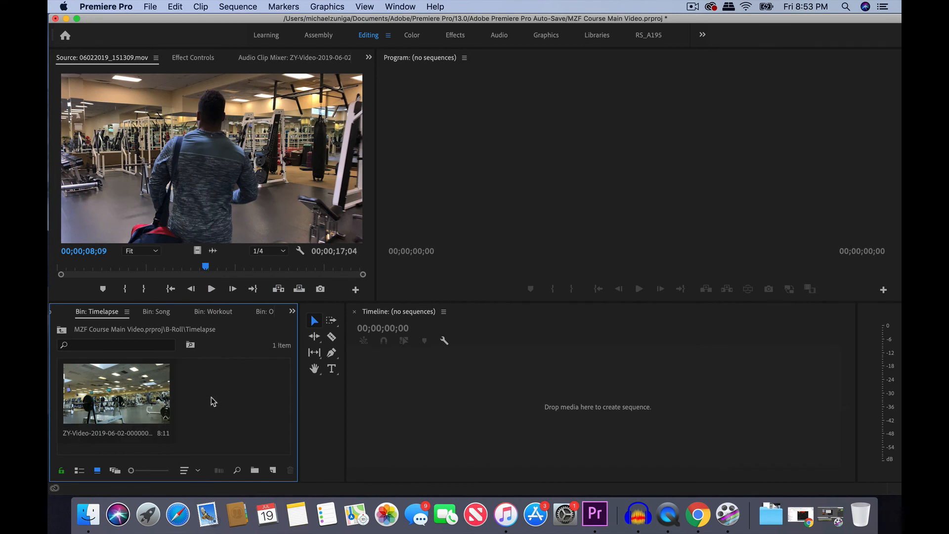
Step: Go back through the project's top-level bins to B-Roll and open its Office bin
key("shift+1")
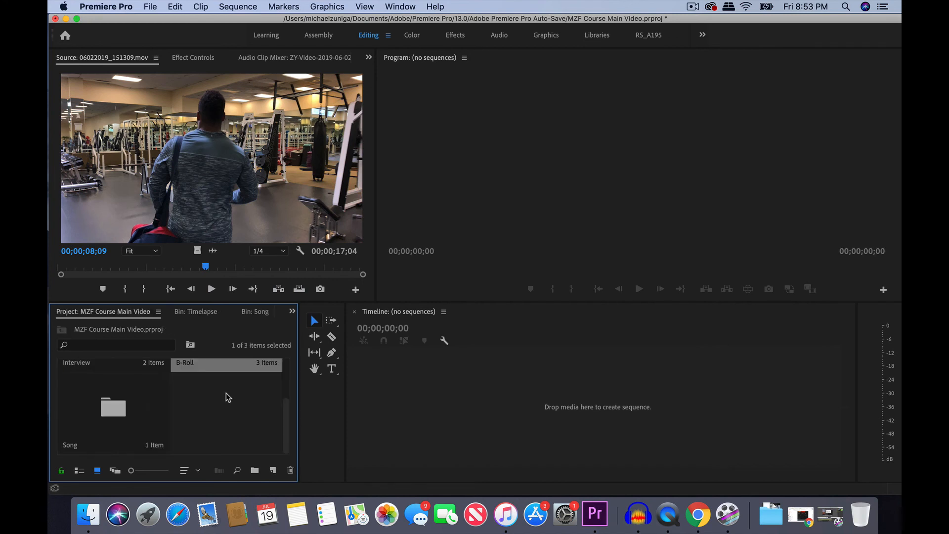
left_click(226, 393)
double_click(218, 403)
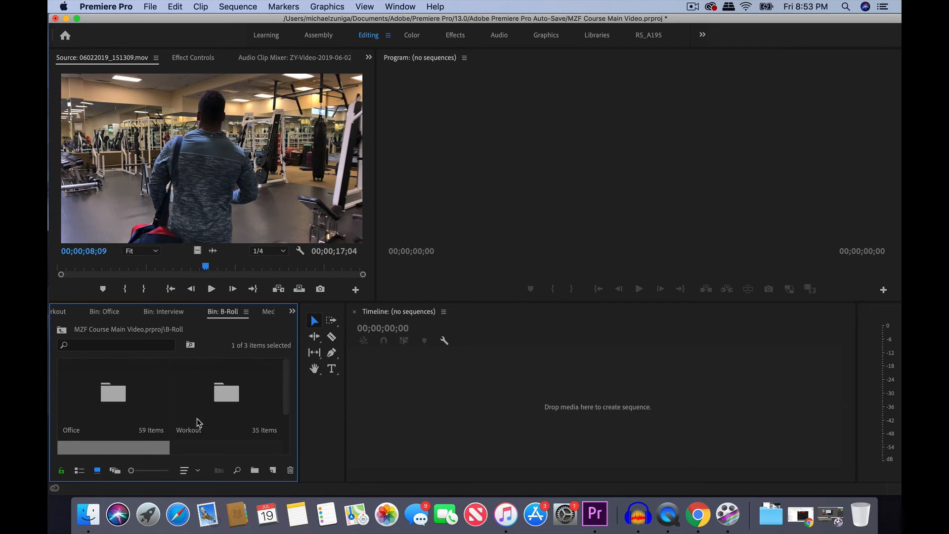
scroll(156, 405, "up", 2)
double_click(78, 389)
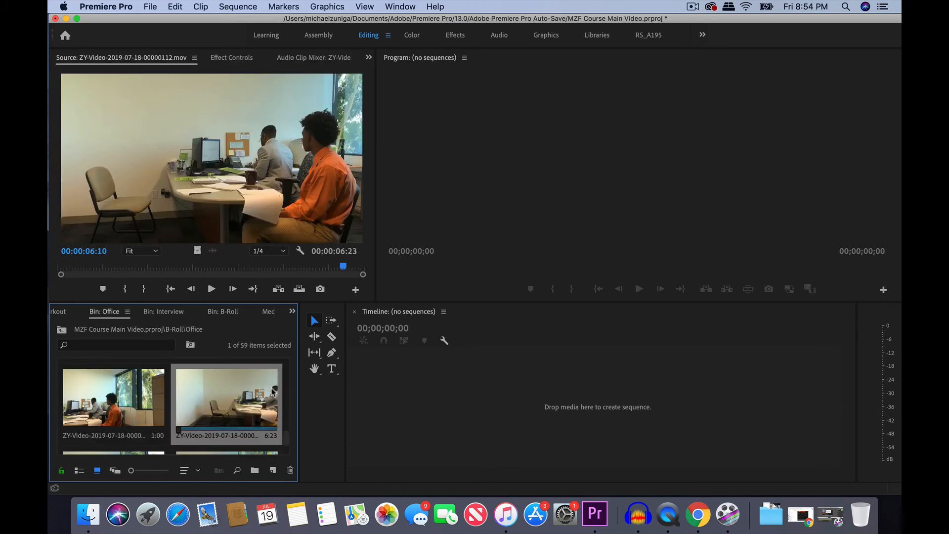
Step: Cut ZY-Video-2019-07-18-00000112.mov from the Office bin and paste it into the Timelapse bin
right_click(231, 395)
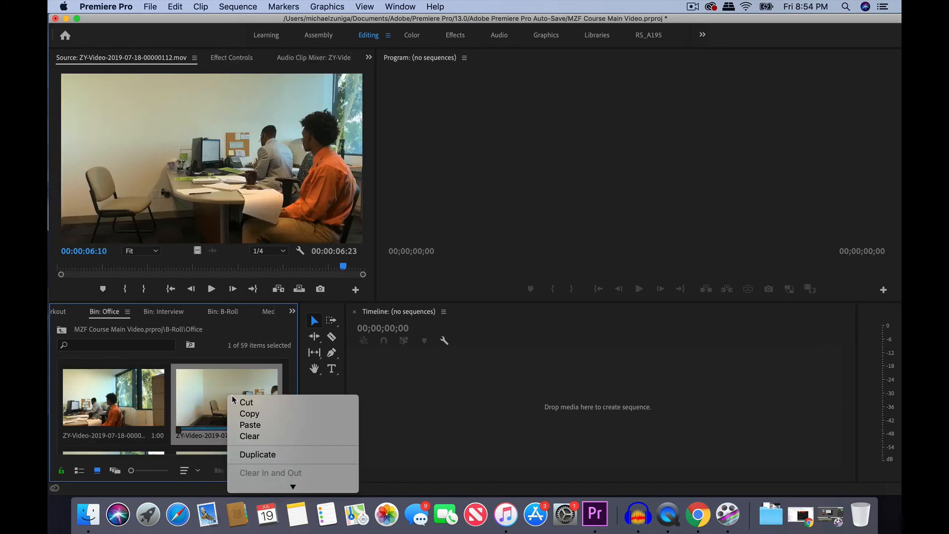
left_click(268, 403)
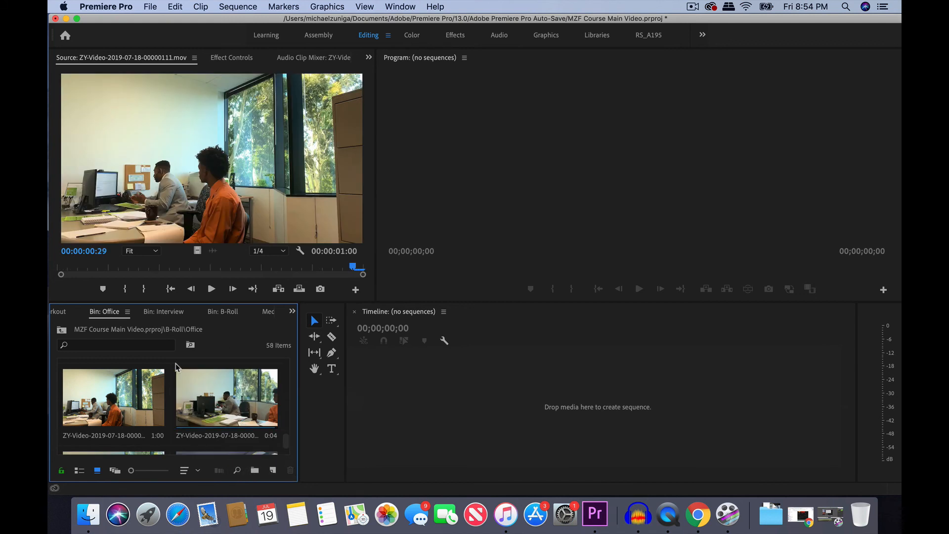
left_click(67, 312)
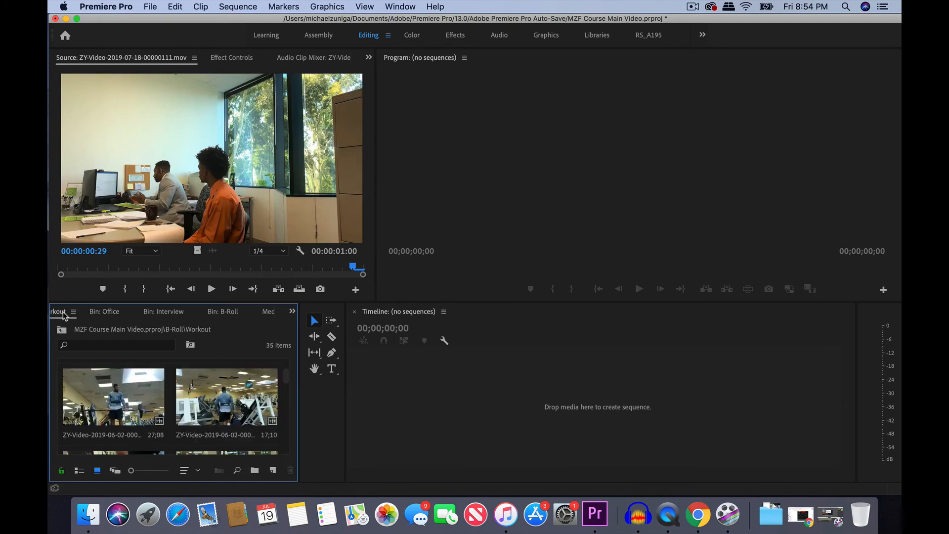
left_click(82, 316)
left_click(69, 313)
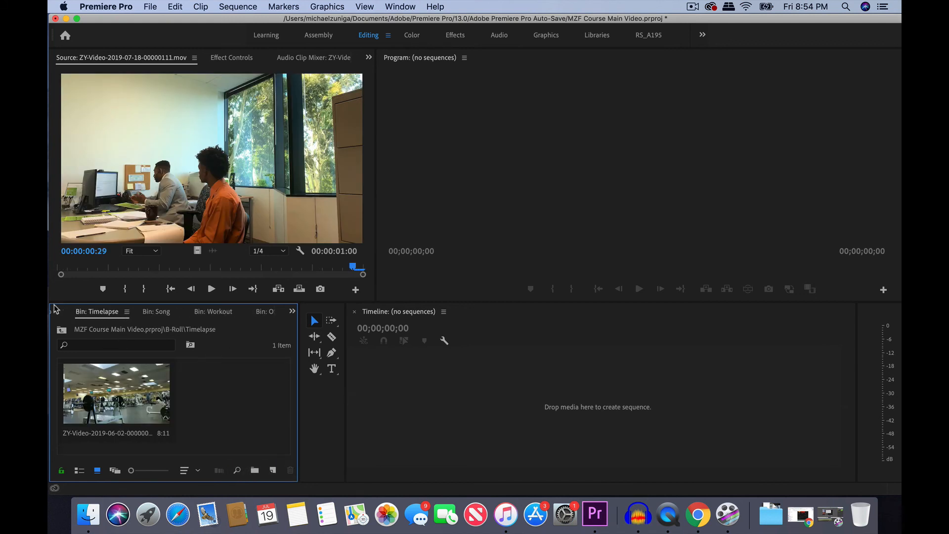
left_click(57, 311)
left_click(179, 312)
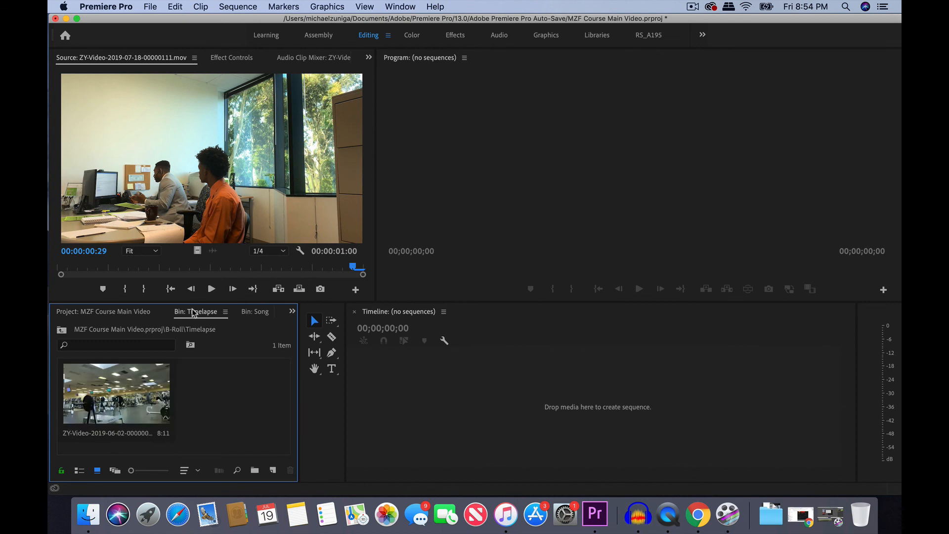
right_click(209, 407)
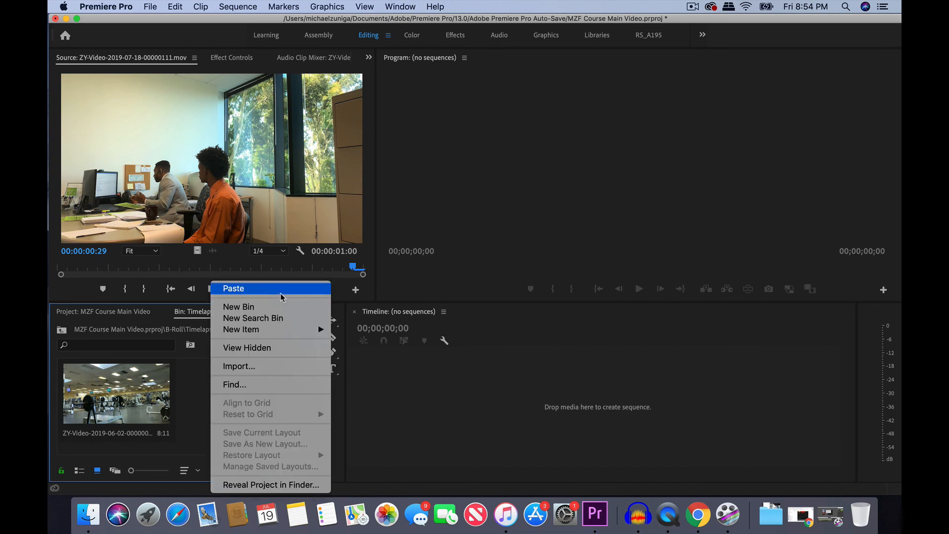
left_click(232, 287)
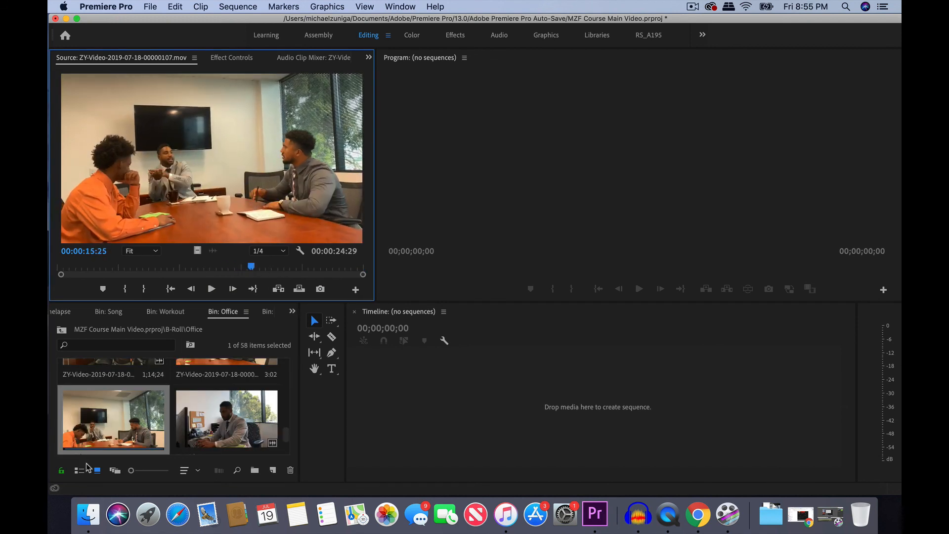
Step: Cut ZY-Video-2019-07-18-00000107.mov from the Office bin and paste it into the Timelapse bin
left_click(111, 423)
right_click(110, 423)
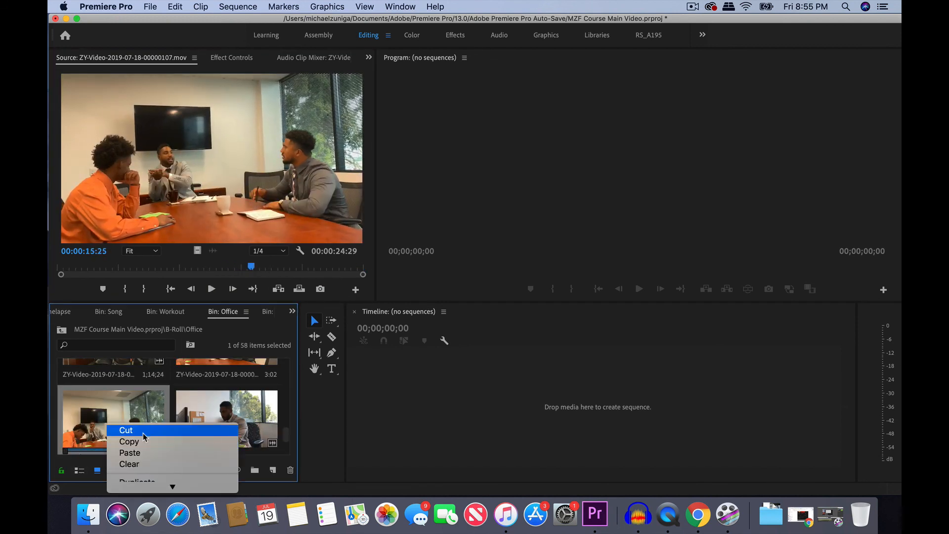
left_click(142, 441)
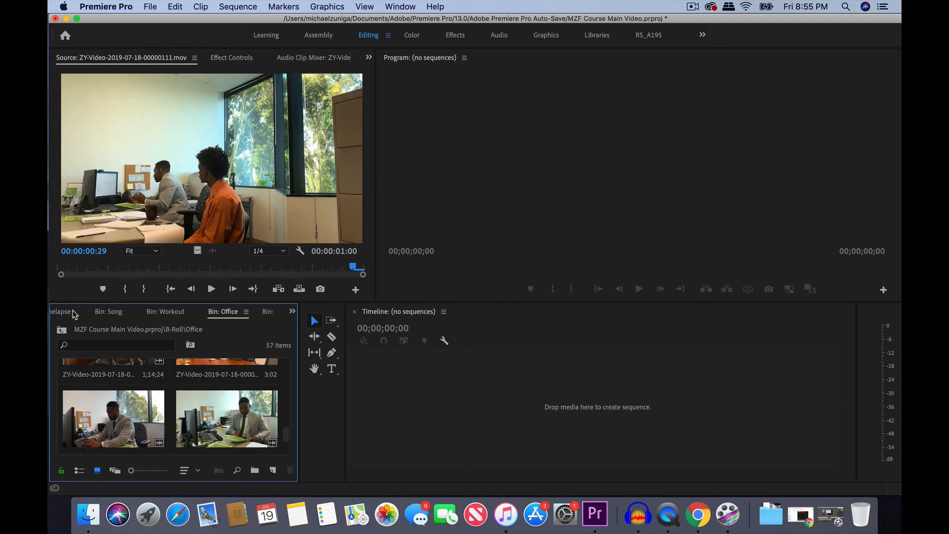
left_click(77, 312)
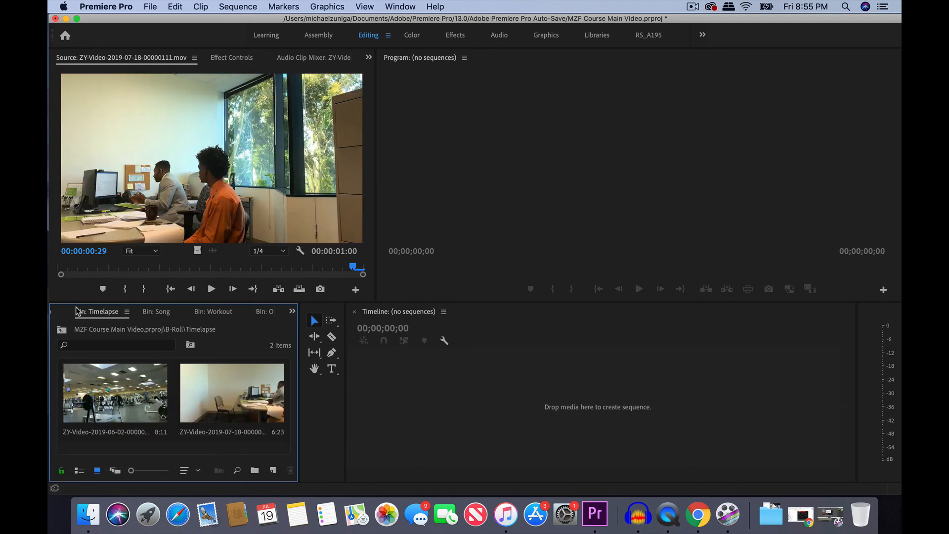
right_click(179, 453)
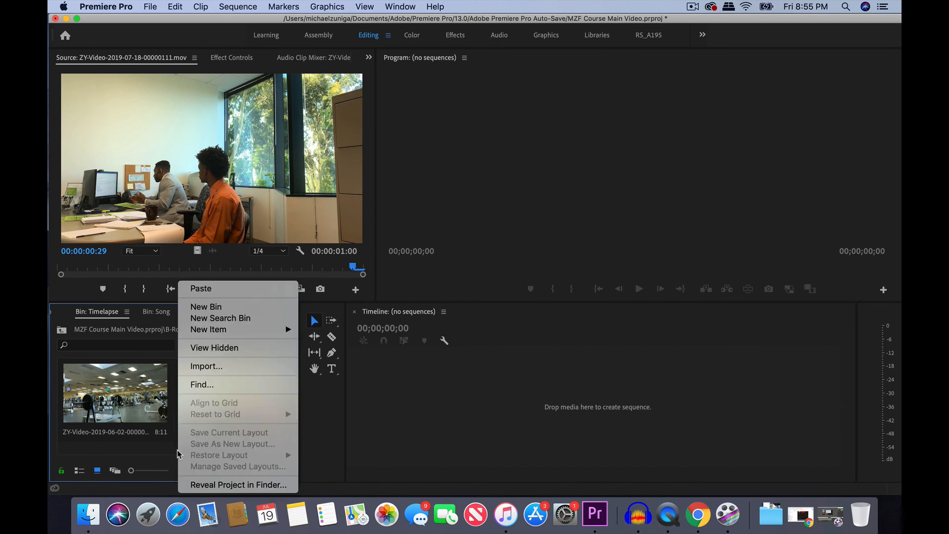
left_click(242, 288)
left_click(222, 423)
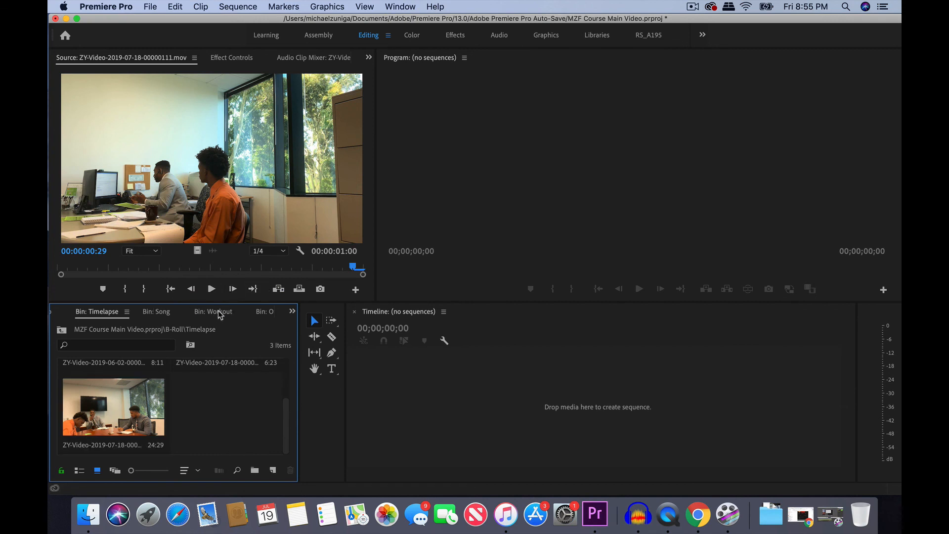
Step: Return to the Office bin and preview IMG_0644.mov and IMG_0648.mov in the Source monitor
left_click(269, 316)
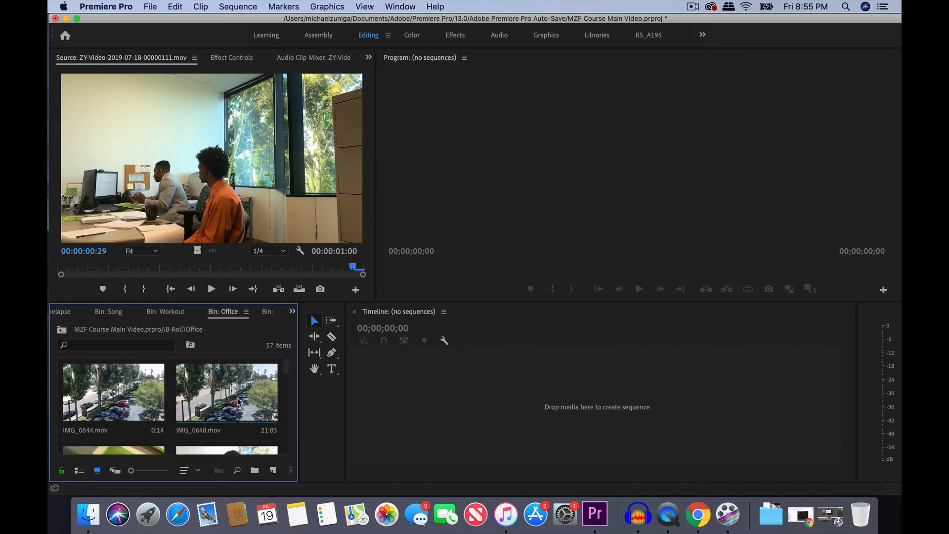
double_click(107, 398)
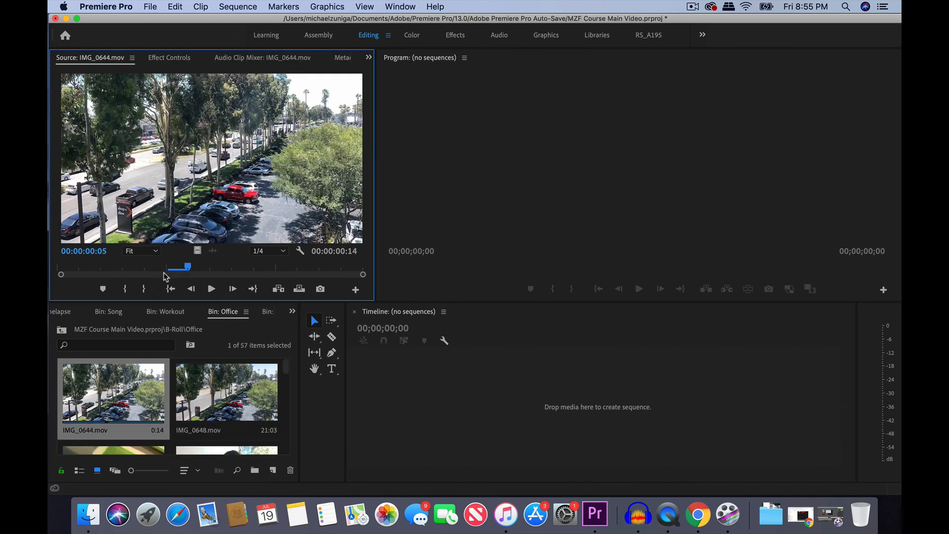
key("space")
double_click(231, 398)
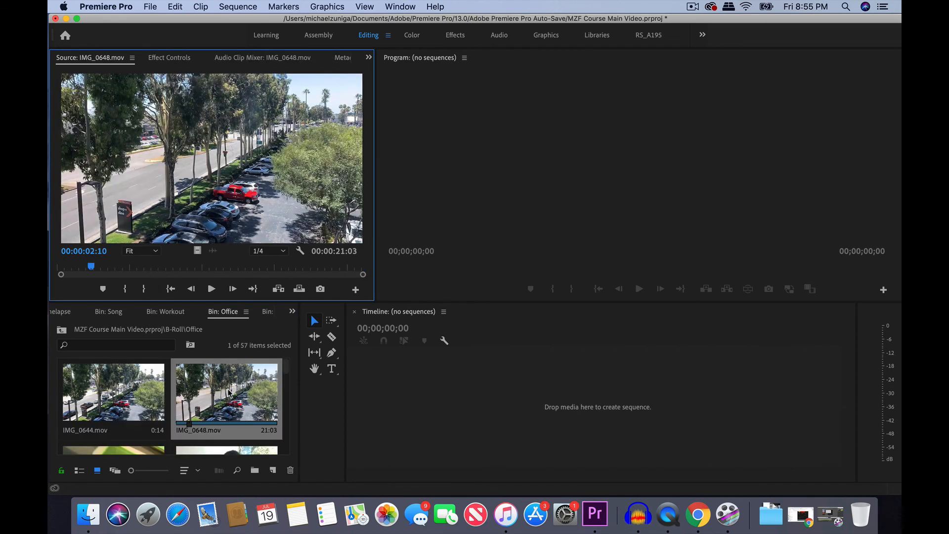
key("space")
left_click(207, 271)
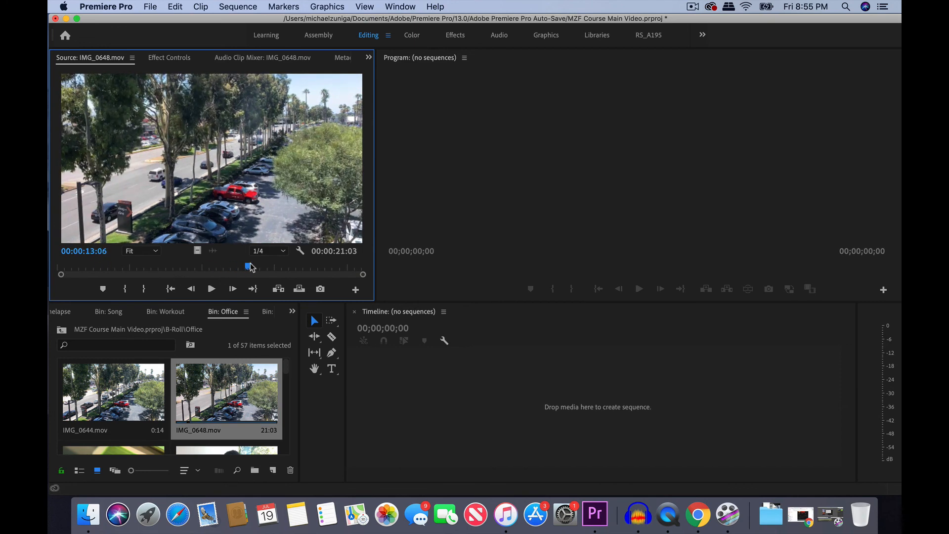
key("space")
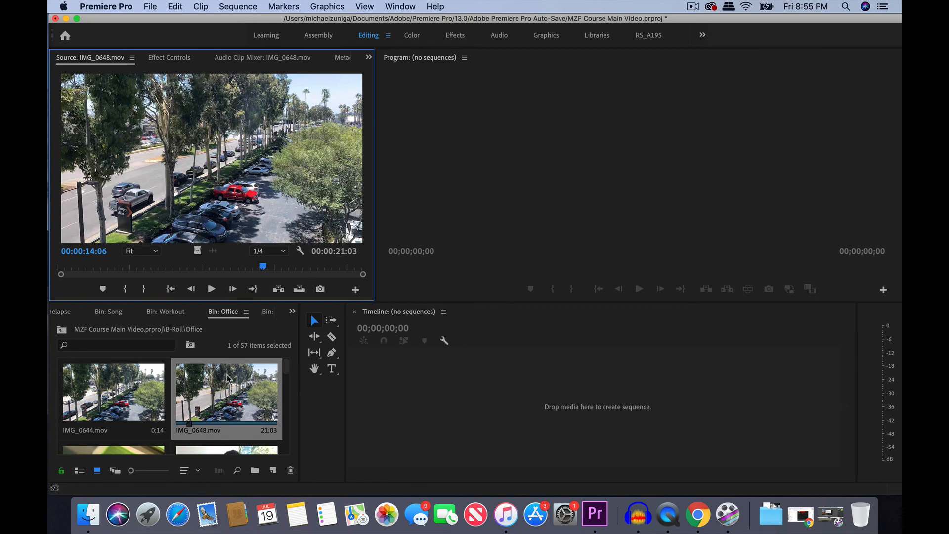
Step: Move IMG_0648.mov from the Office bin into the Timelapse bin by cutting and pasting it
right_click(227, 389)
left_click(241, 393)
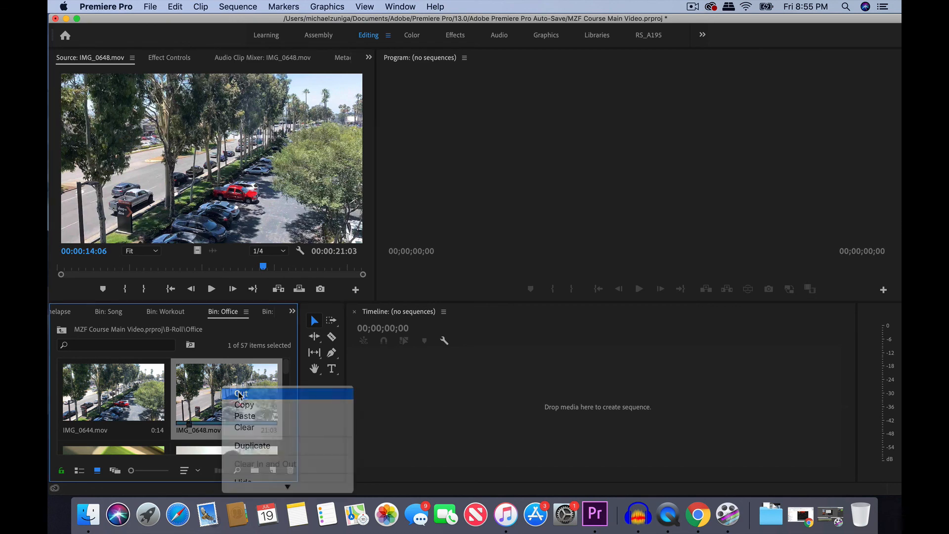
left_click(83, 316)
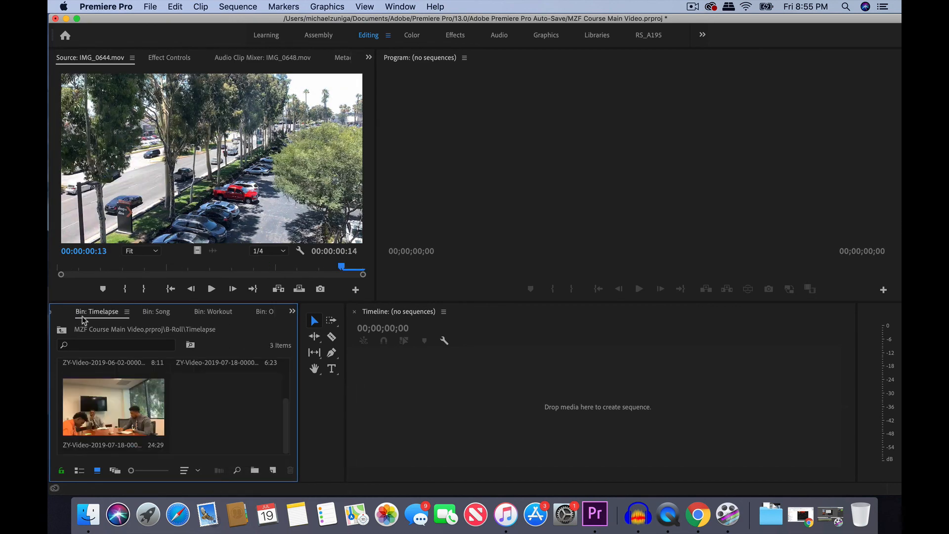
right_click(200, 403)
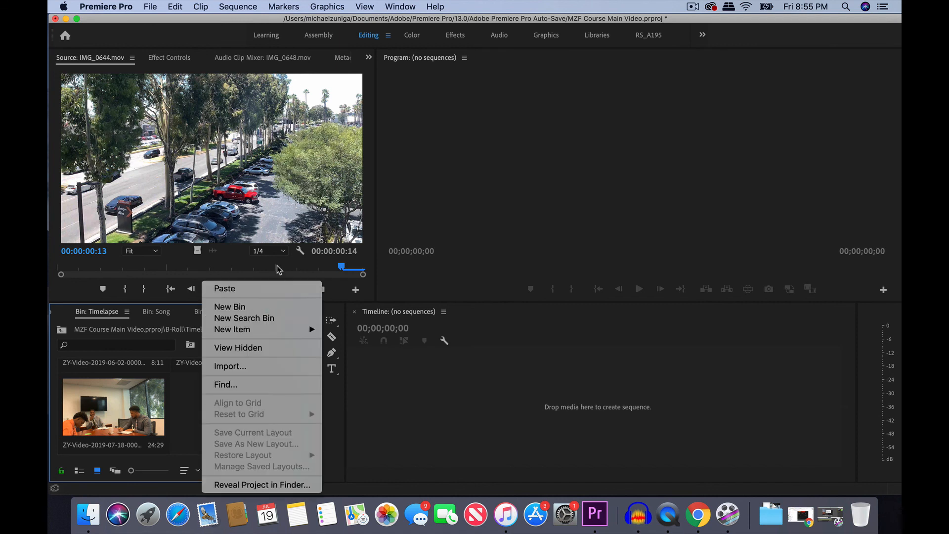
left_click(270, 288)
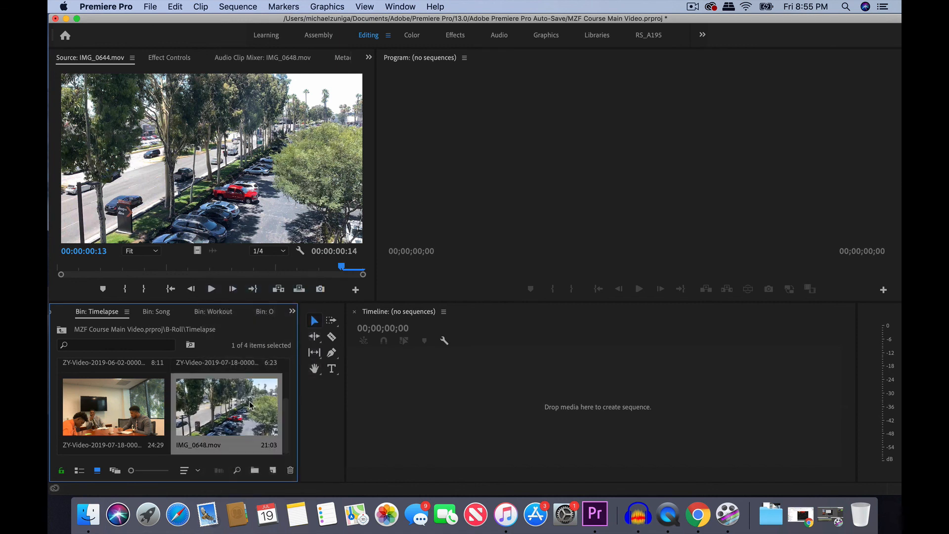
Step: Deselect the pasted clip and go back to the project's top-level bins to look them over
left_click(169, 391)
left_click(62, 316)
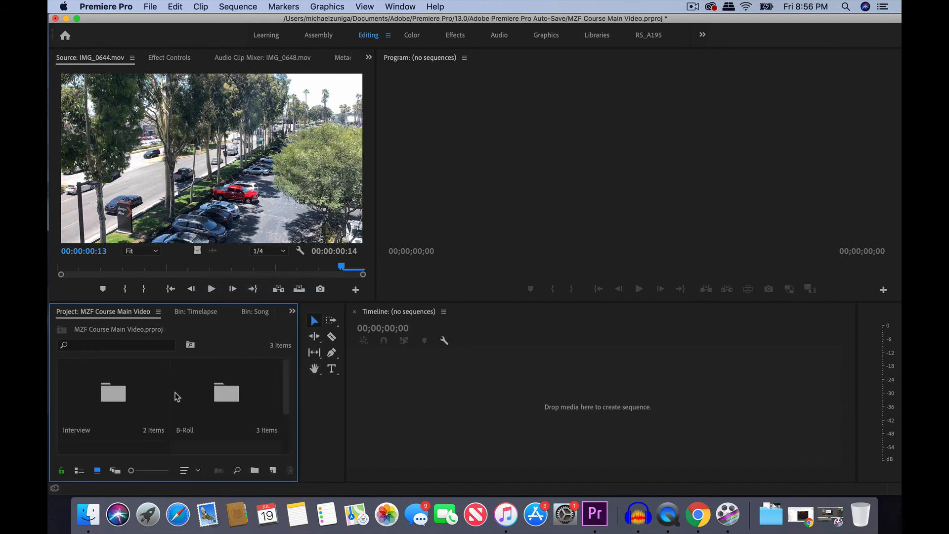
mouse_move(284, 385)
left_mouse_down()
mouse_move(286, 376)
mouse_move(286, 420)
mouse_move(288, 371)
mouse_move(286, 384)
left_mouse_up()
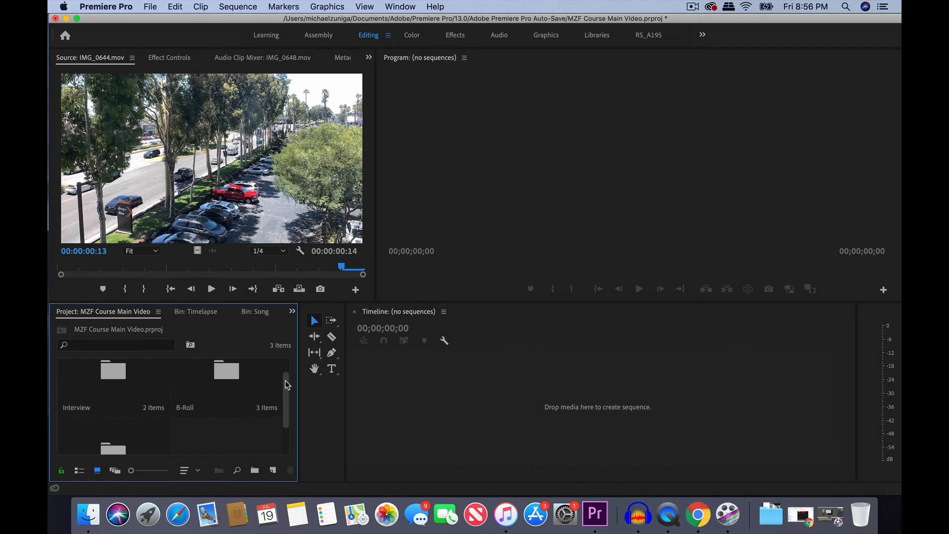